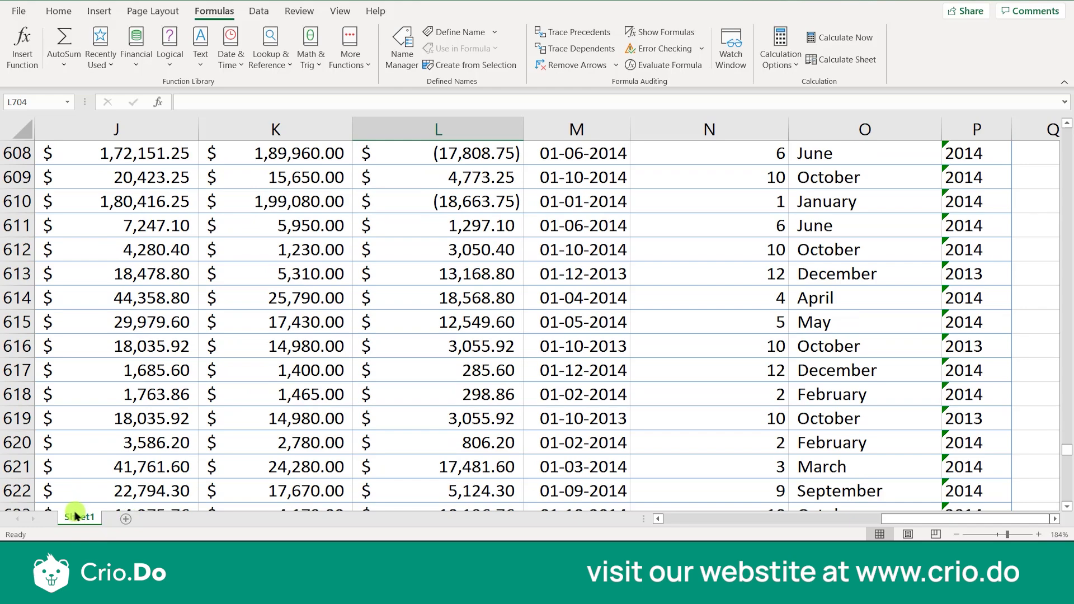
# Create a copy of Sheet1 in the same workbook, placed before Sheet1
pyautogui.rightClick(75, 519)
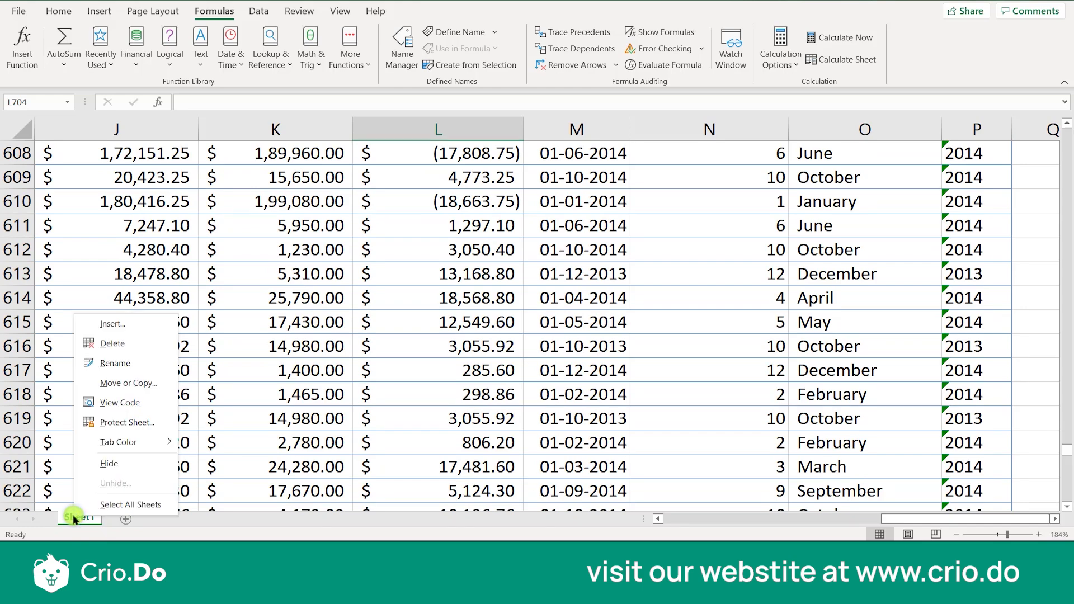
pyautogui.click(122, 385)
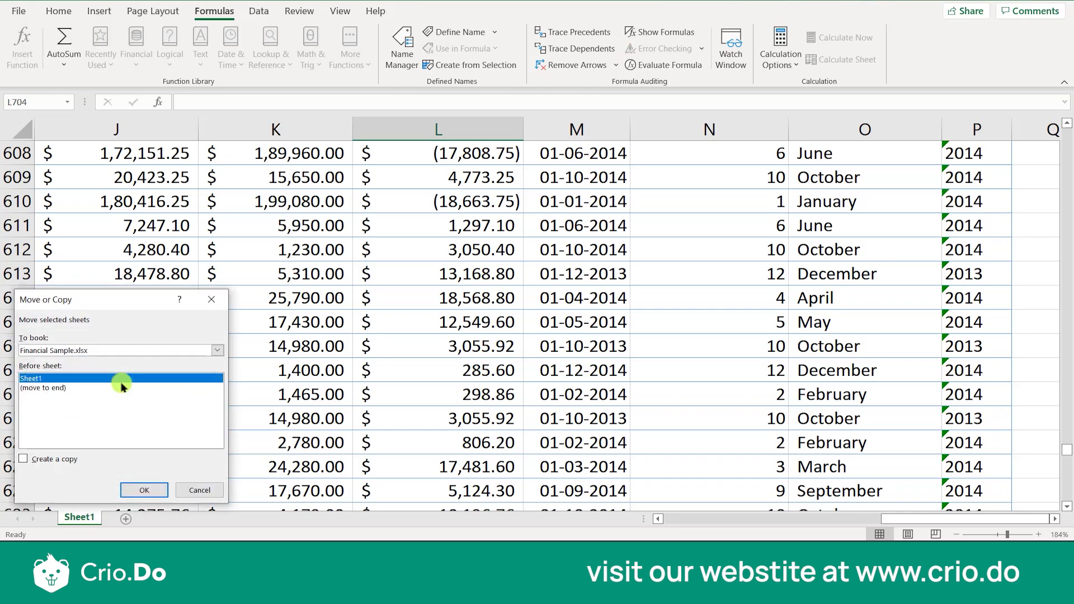
pyautogui.moveTo(188, 302); pyautogui.dragTo(393, 258)
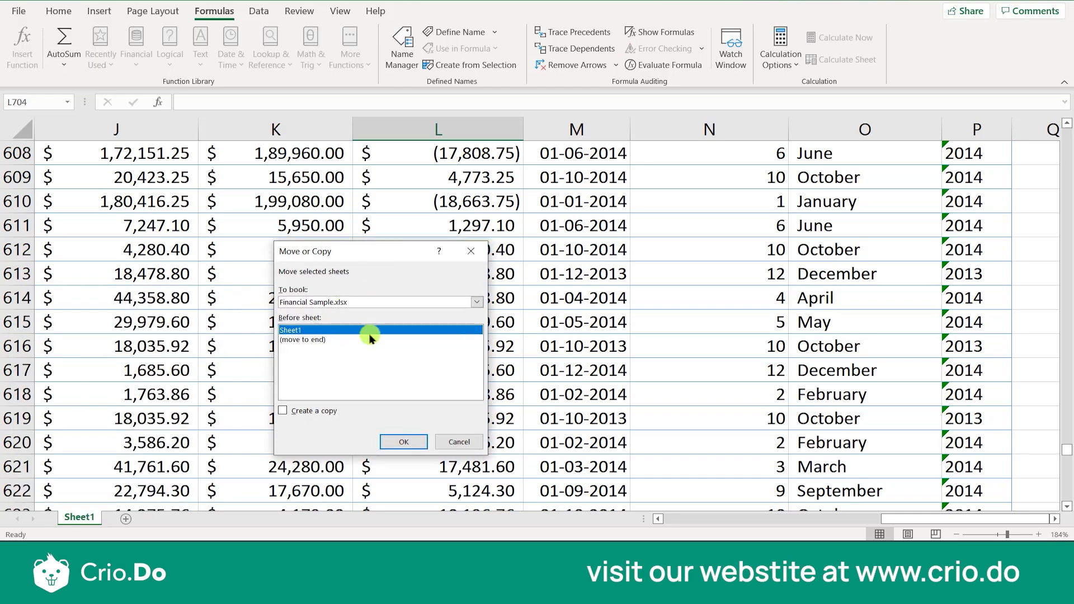
pyautogui.click(325, 415)
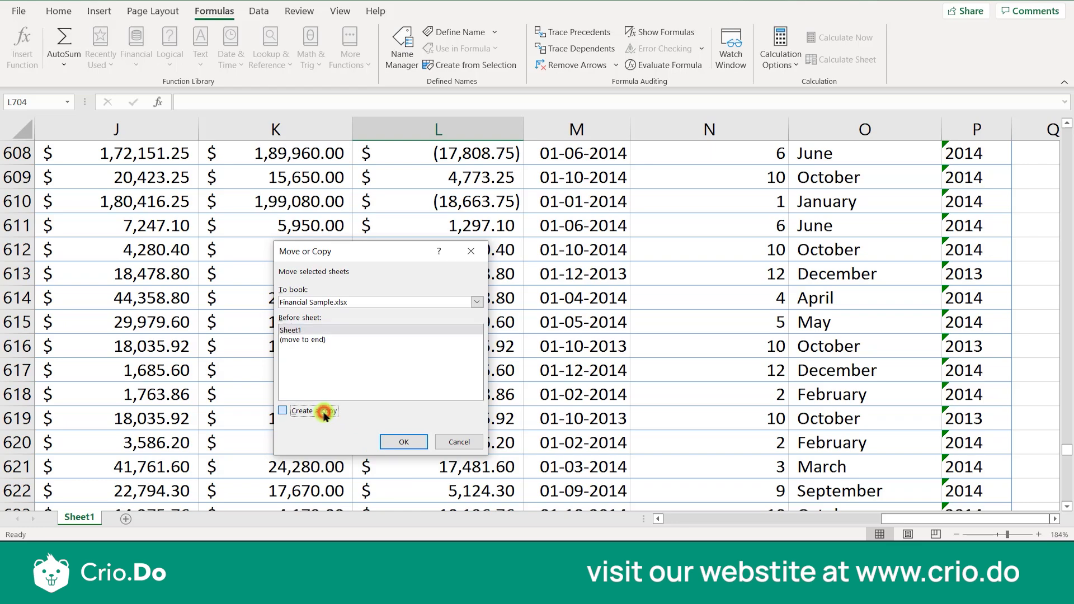
pyautogui.click(406, 441)
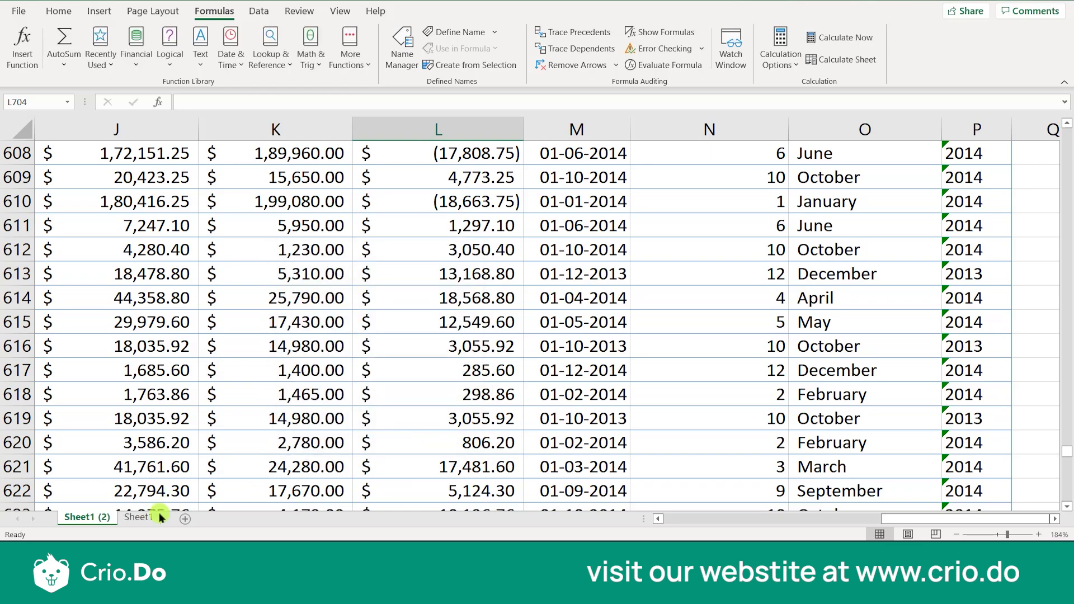
# Compare the data in Sheet1 and Sheet1 (2), examining the Segment column and the columns from Sales to Year
pyautogui.click(136, 521)
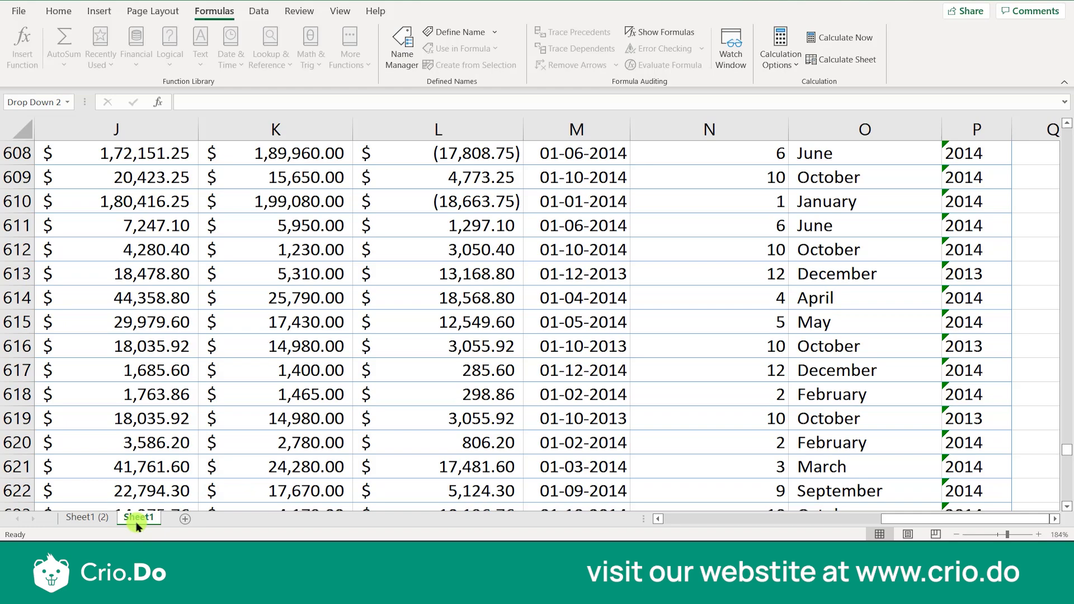
pyautogui.click(93, 520)
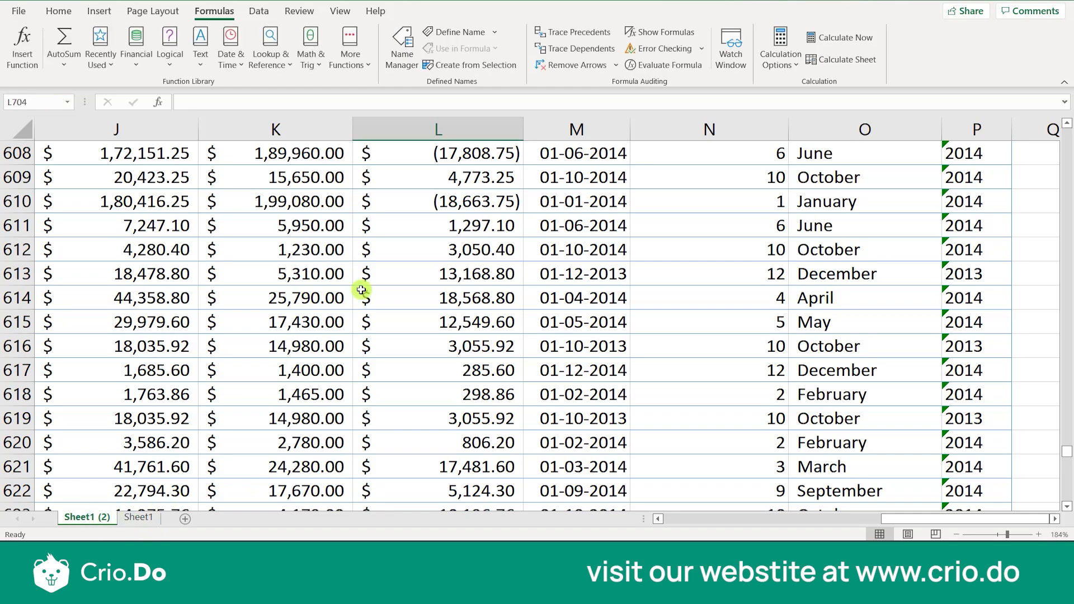
pyautogui.click(134, 517)
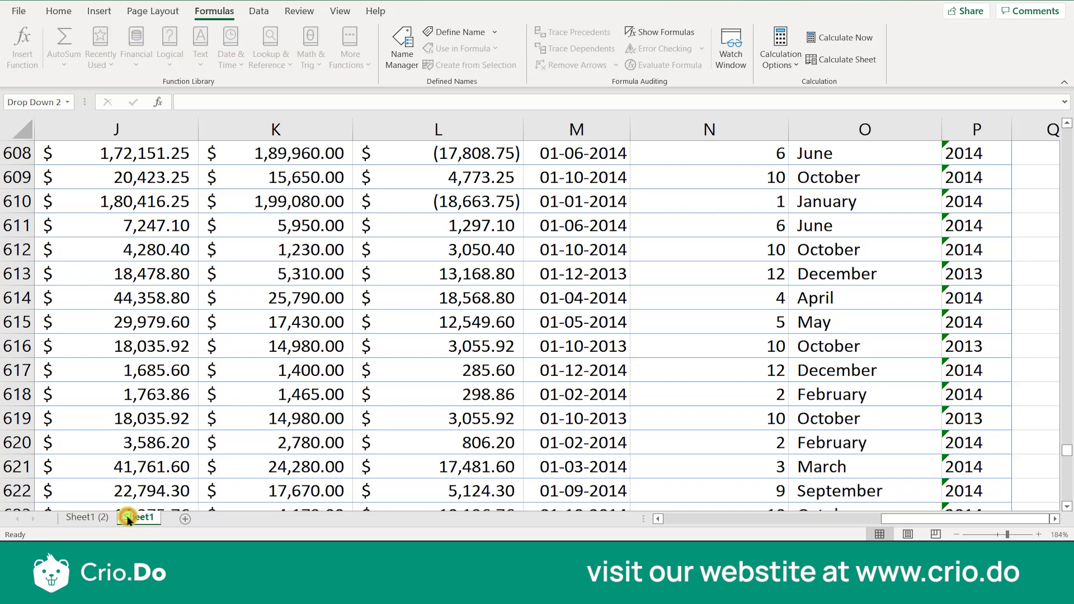
pyautogui.hscroll(-5, 105, 188)
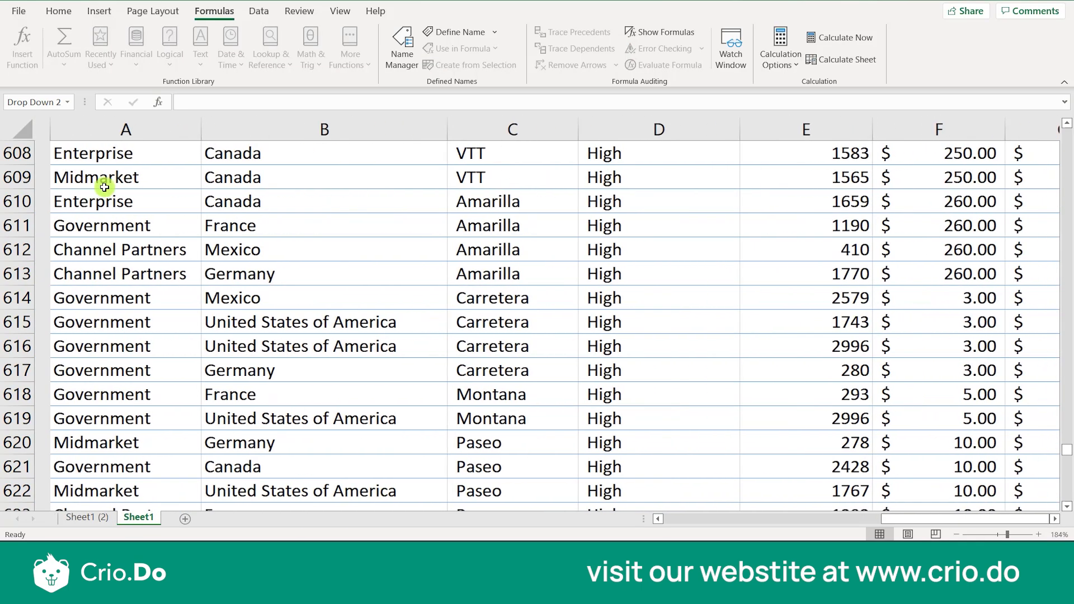
pyautogui.click(132, 128)
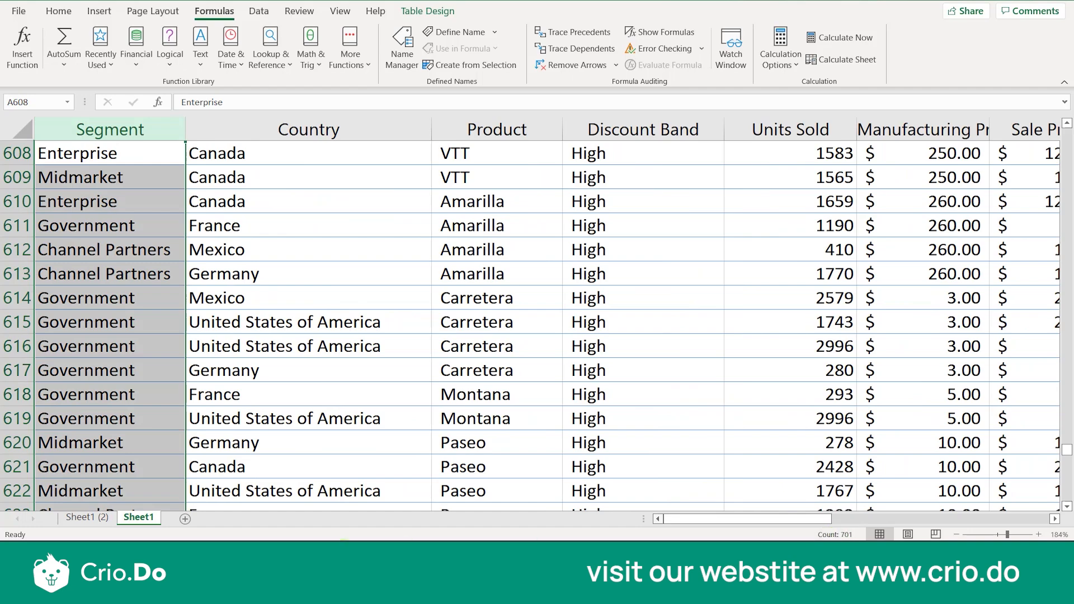
pyautogui.click(86, 519)
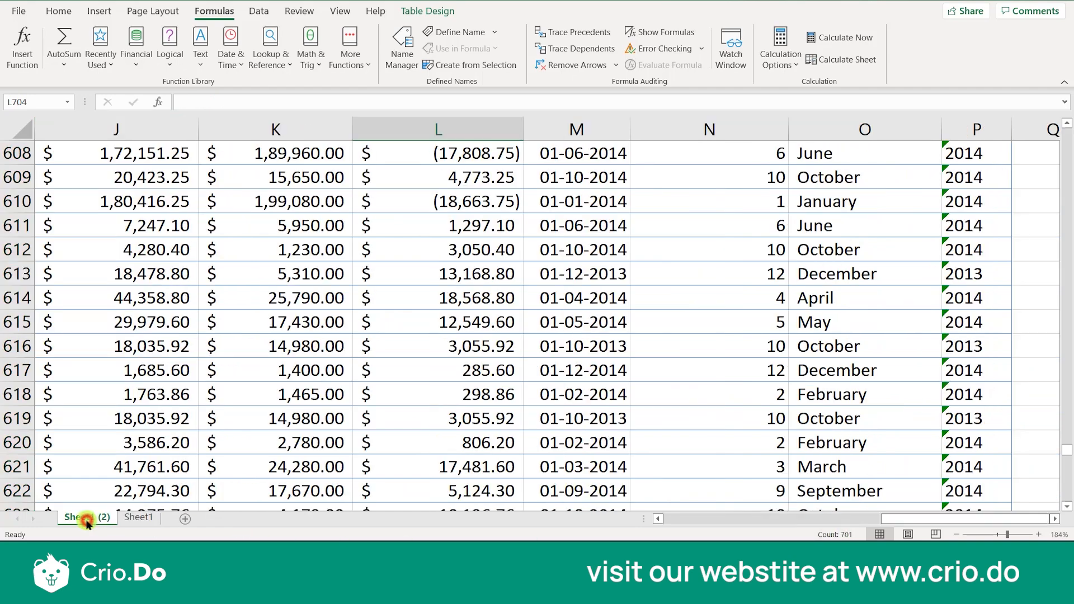
pyautogui.hscroll(-5, 16, 354)
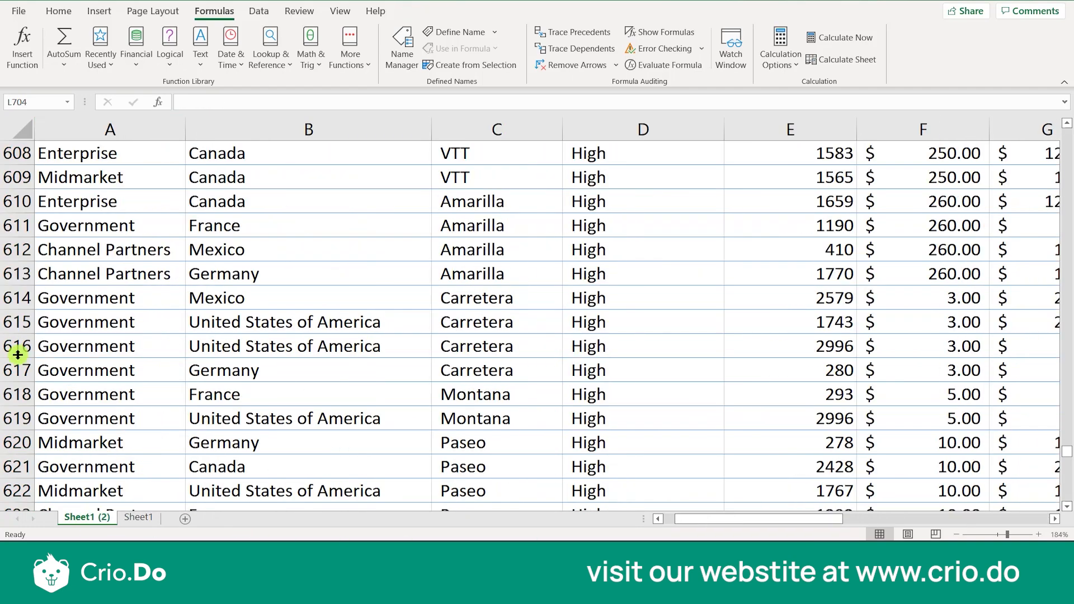
pyautogui.click(64, 152)
pyautogui.click(85, 129)
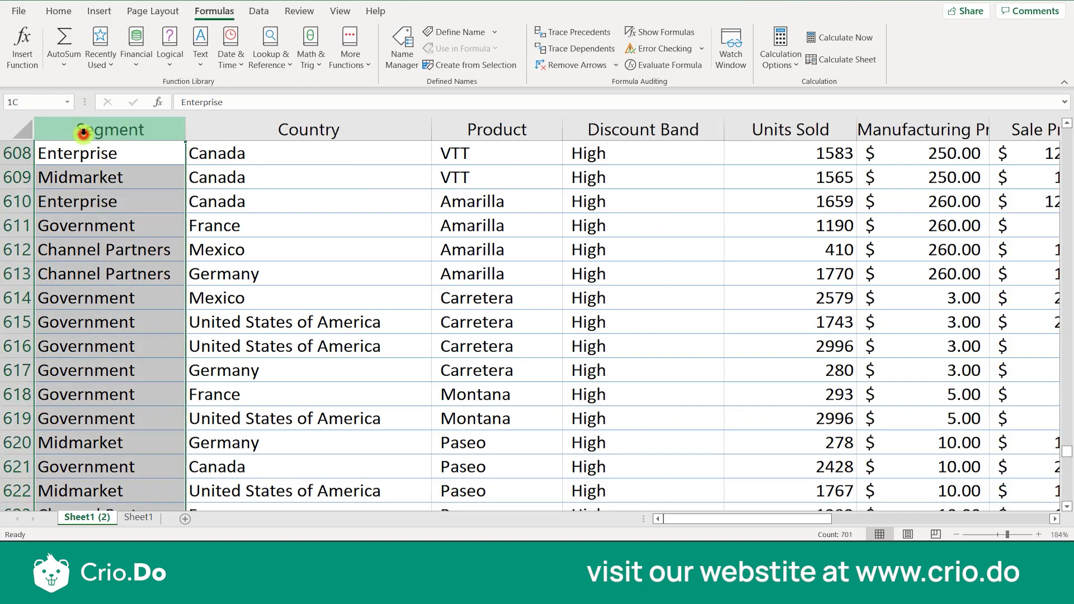
pyautogui.hscroll(5, 140, 321)
pyautogui.scroll(4, 179, 391)
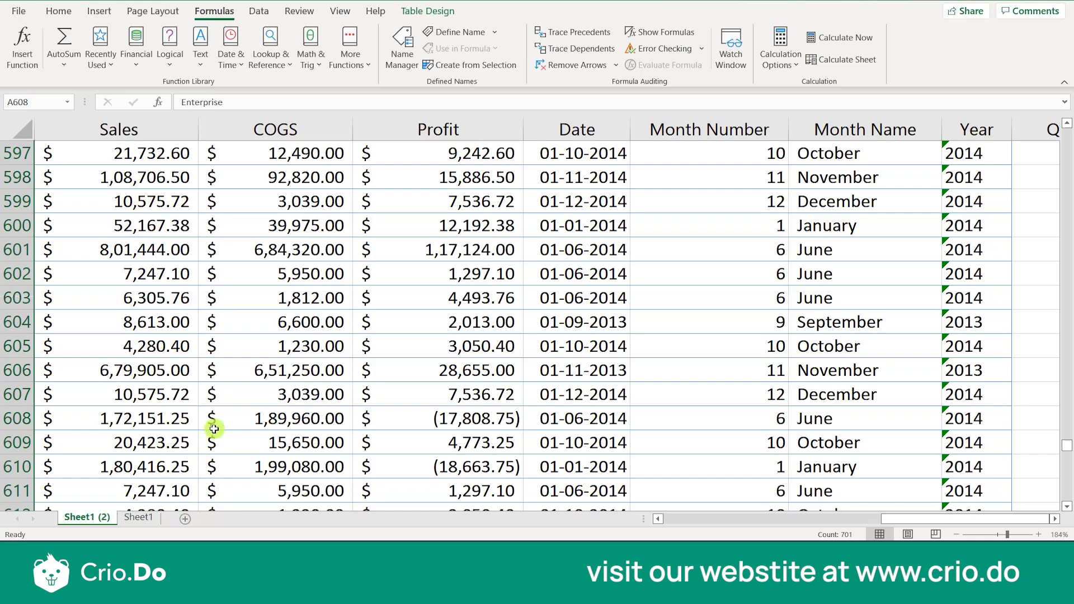
pyautogui.scroll(-4, 245, 405)
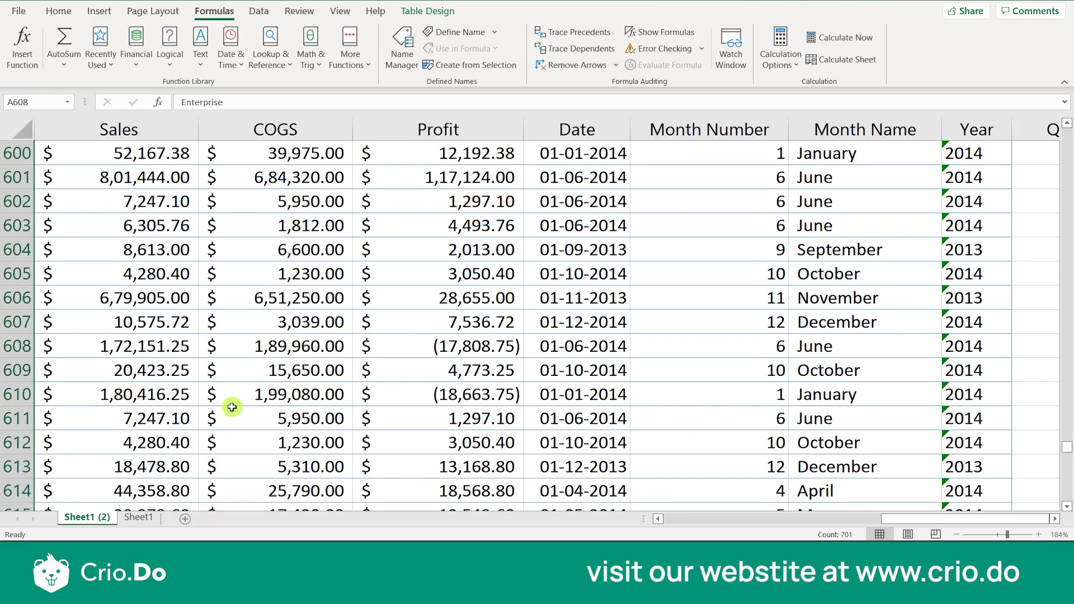
pyautogui.click(166, 398)
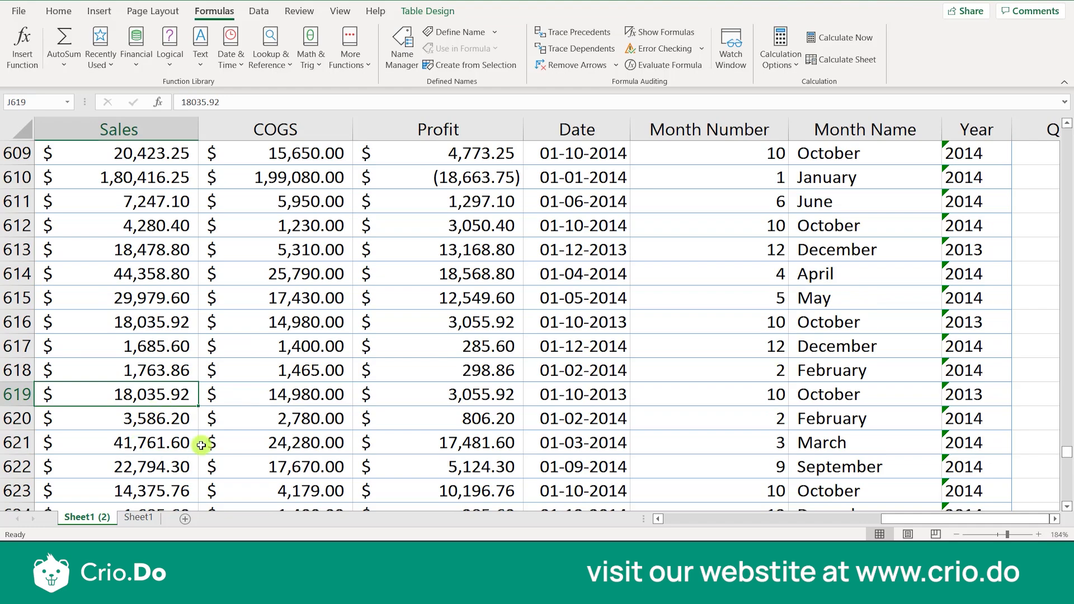
# Rename the duplicated sheet Sheet1 (2) as Copy
pyautogui.doubleClick(87, 517)
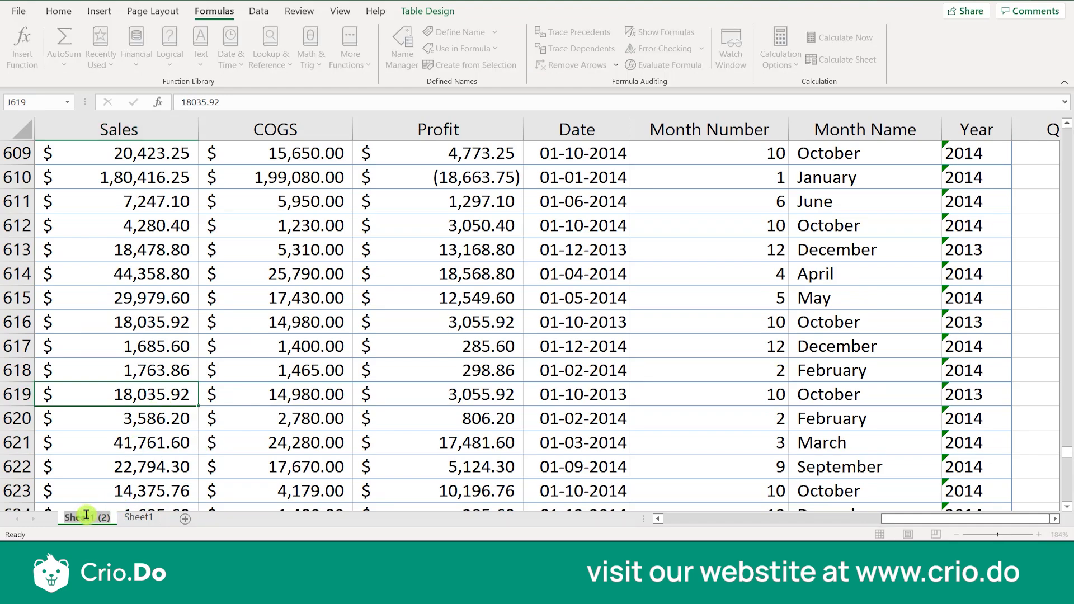
pyautogui.write('Cop')
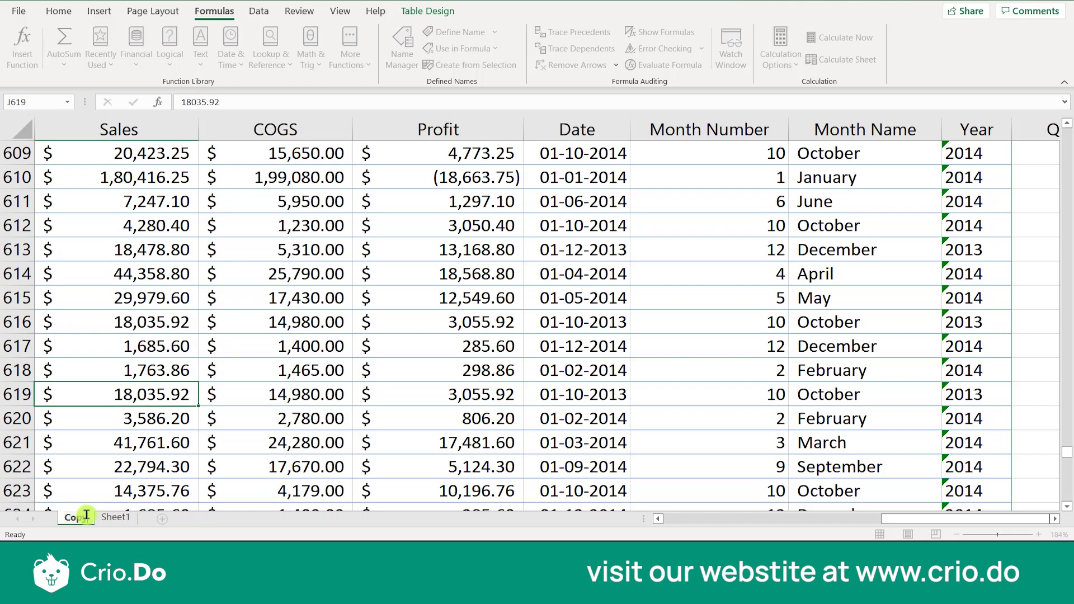
pyautogui.write('y')
# Rename the original Sheet1 as Main Data
pyautogui.click(107, 518)
pyautogui.write('Main')
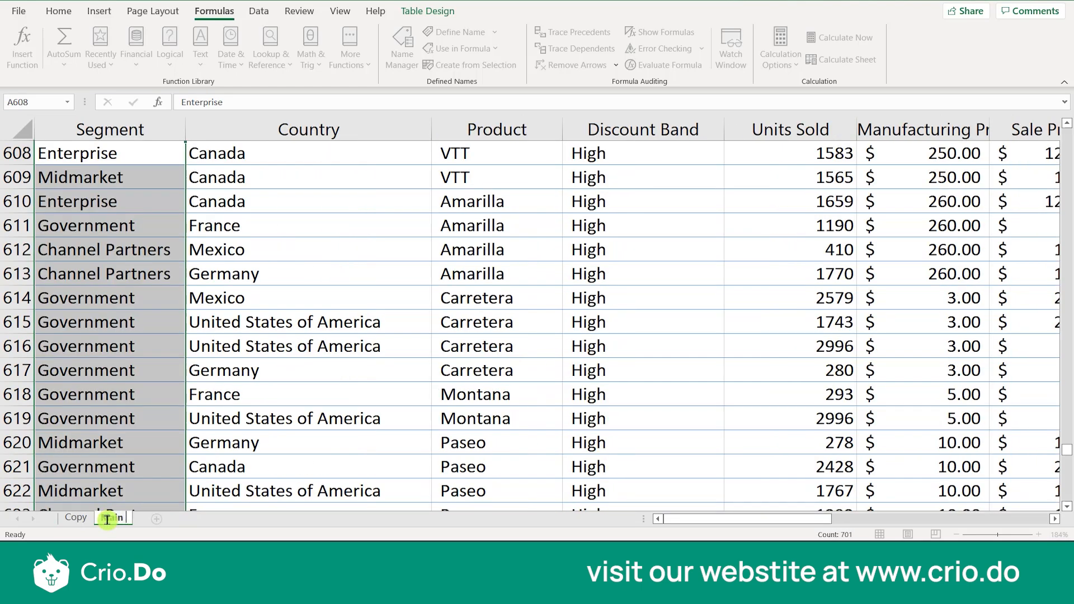
pyautogui.write(' Data')
pyautogui.click(140, 443)
pyautogui.click(140, 506)
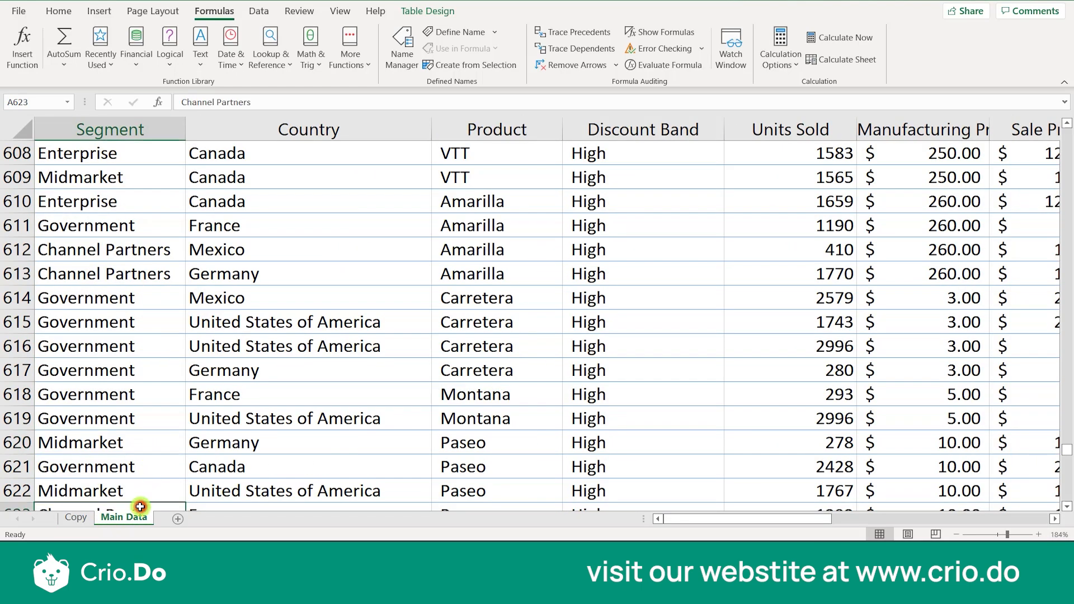
# Change the Segment value in cell A2 of the Copy sheet to Midmarket
pyautogui.click(76, 518)
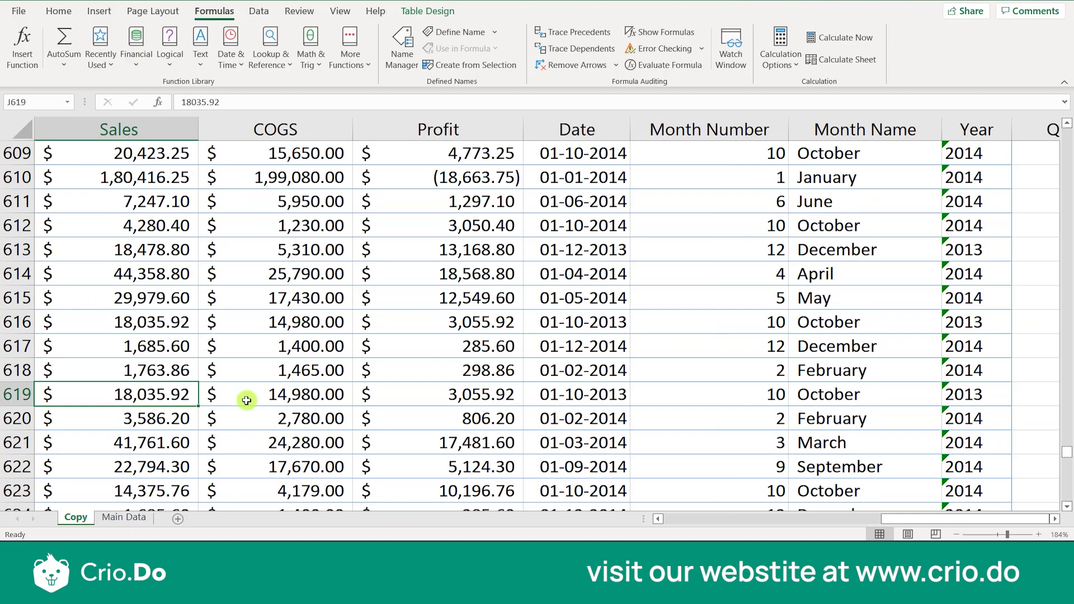
pyautogui.scroll(-1, 223, 395)
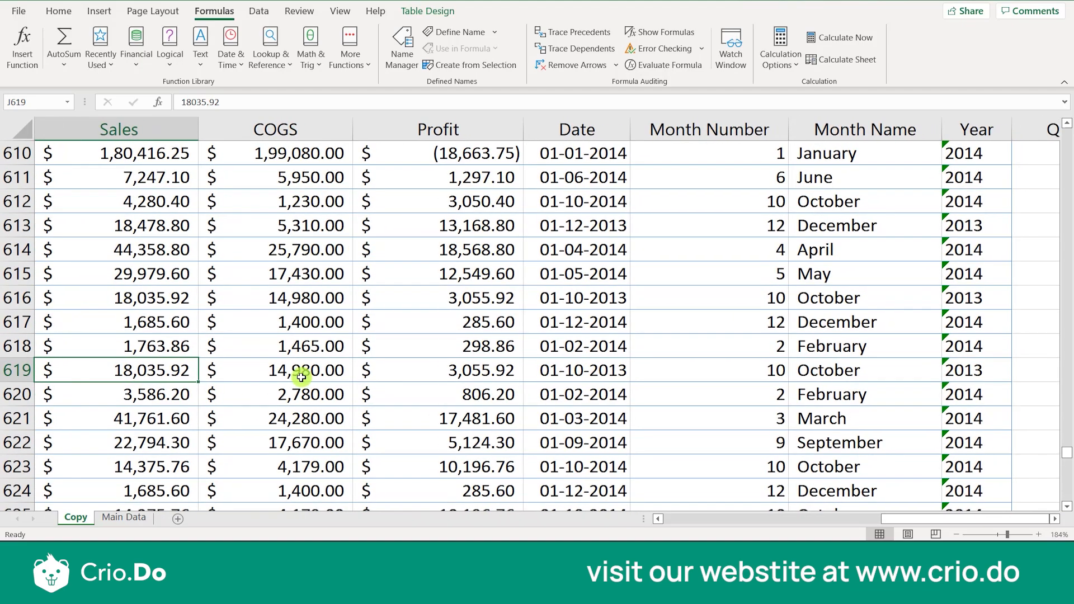
pyautogui.scroll(-1, 223, 378)
pyautogui.scroll(-4, 223, 379)
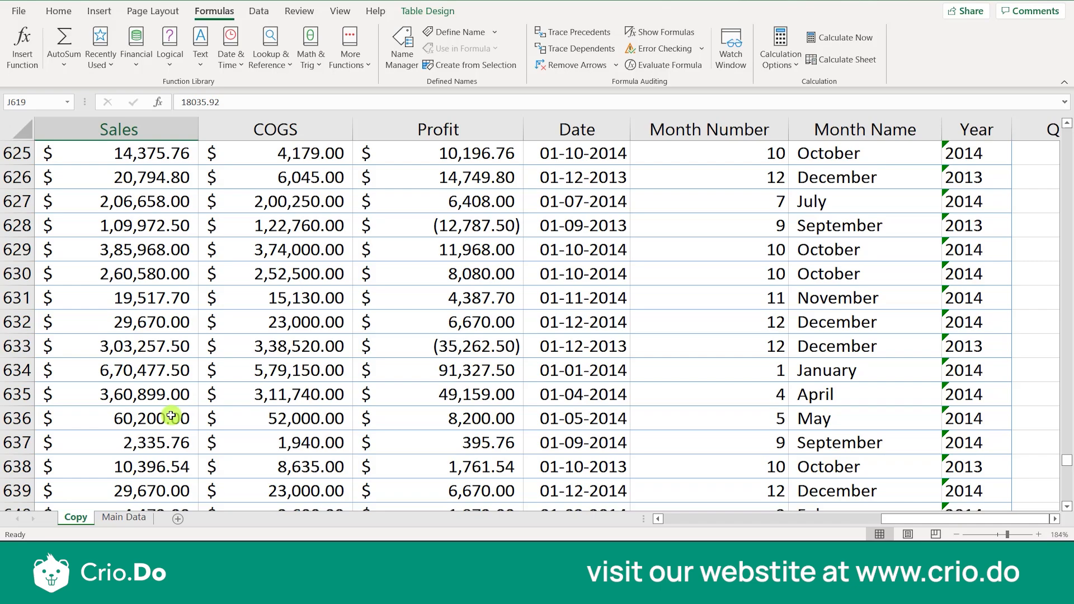
pyautogui.click(280, 297)
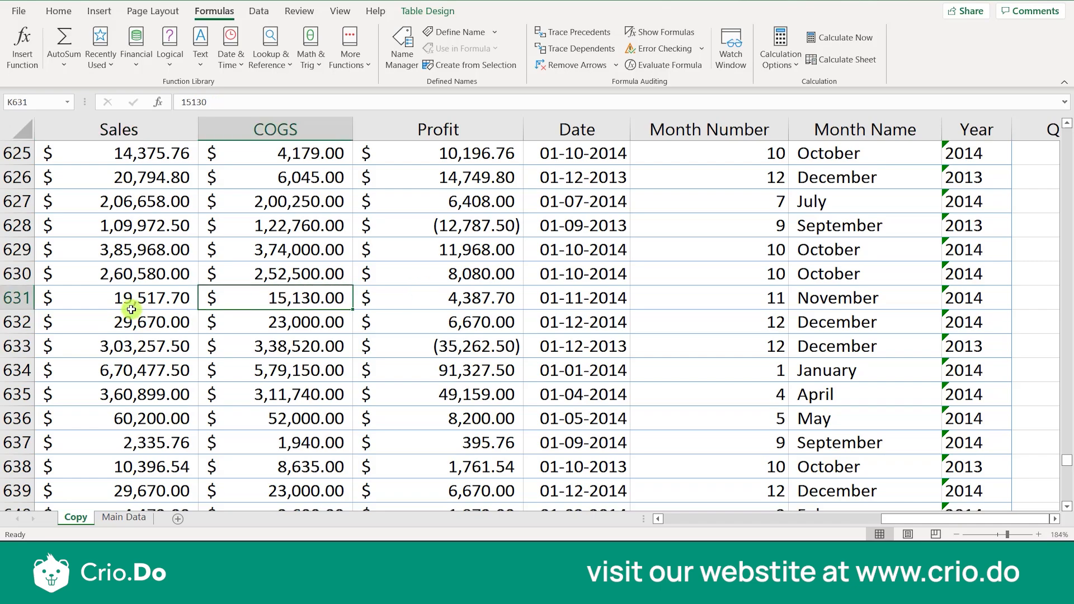
pyautogui.hscroll(-10, 131, 309)
pyautogui.scroll(20, 131, 309)
pyautogui.moveTo(1068, 353); pyautogui.dragTo(1070, 133)
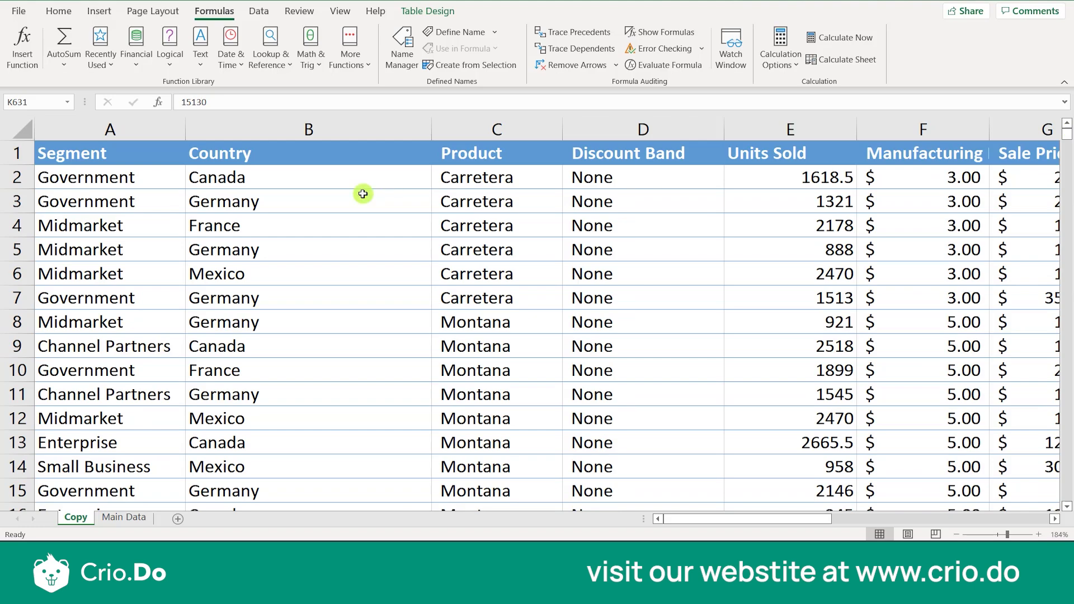
pyautogui.click(146, 184)
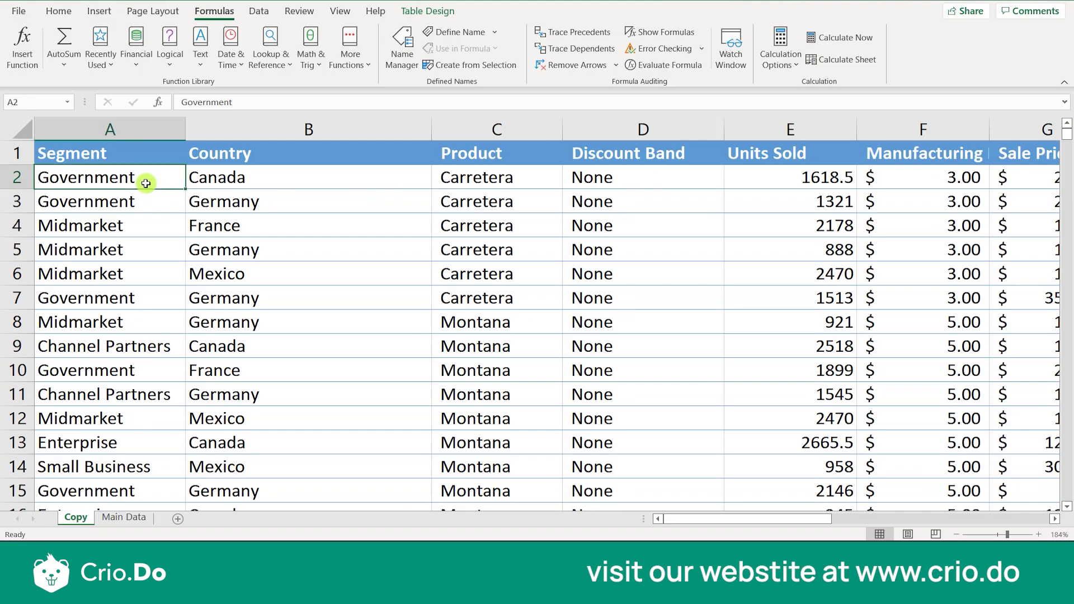
pyautogui.write('Midmarket')
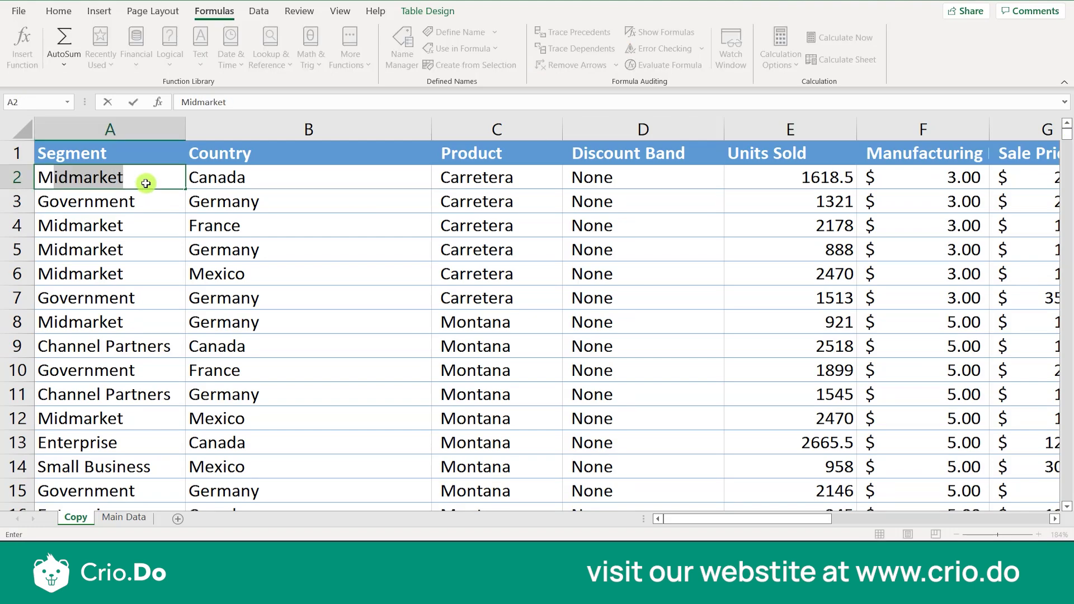
pyautogui.press('Return')
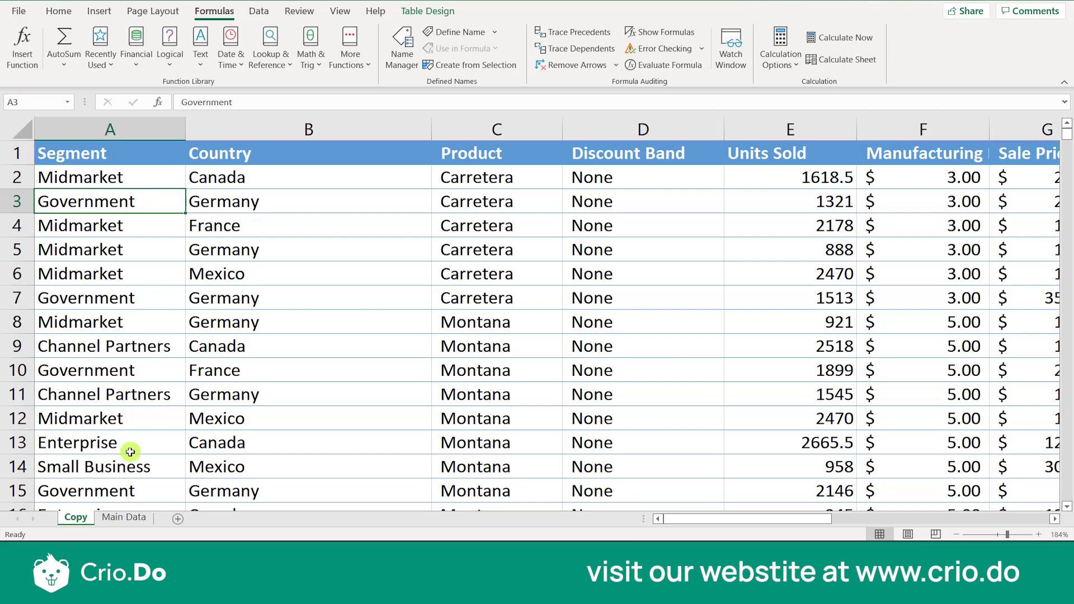
# Compare cell A2 on the Main Data sheet with the edited Copy sheet, ending on Main Data
pyautogui.click(121, 518)
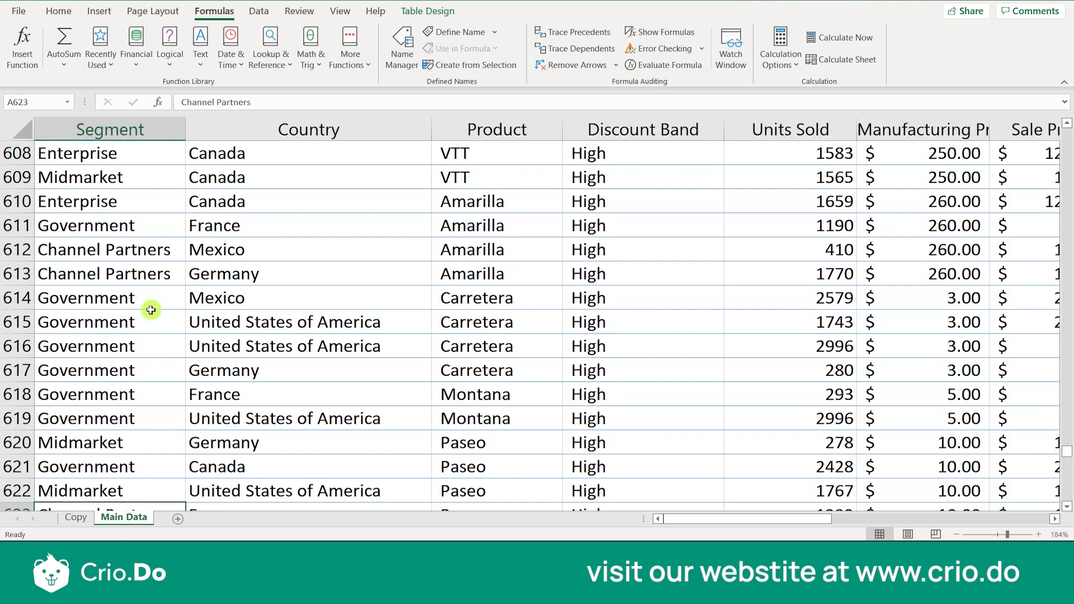
pyautogui.scroll(20, 149, 309)
pyautogui.scroll(20, 149, 309)
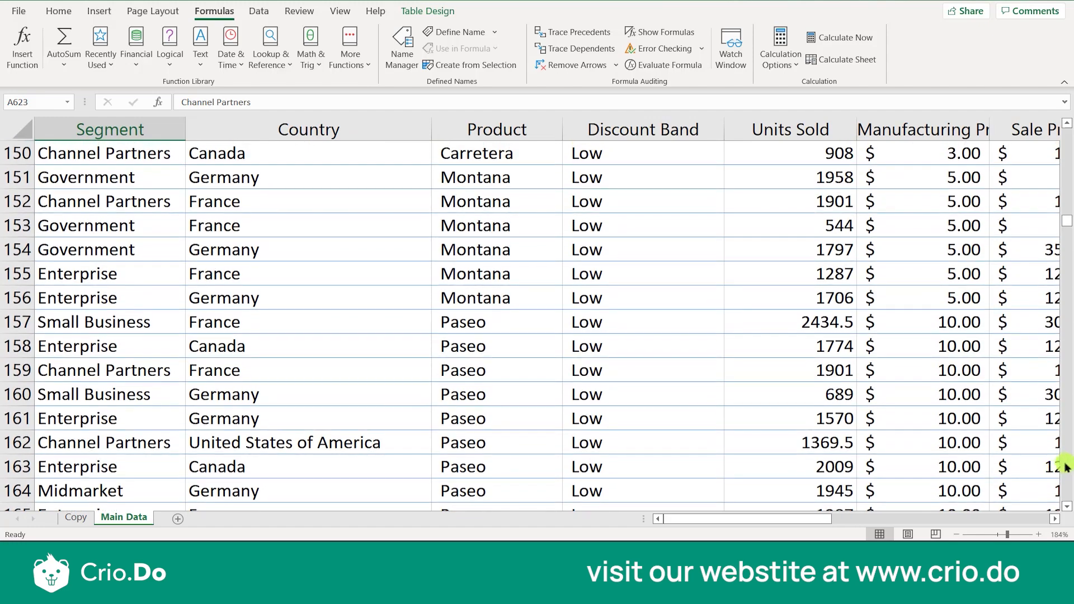
pyautogui.moveTo(1065, 210); pyautogui.dragTo(1066, 208)
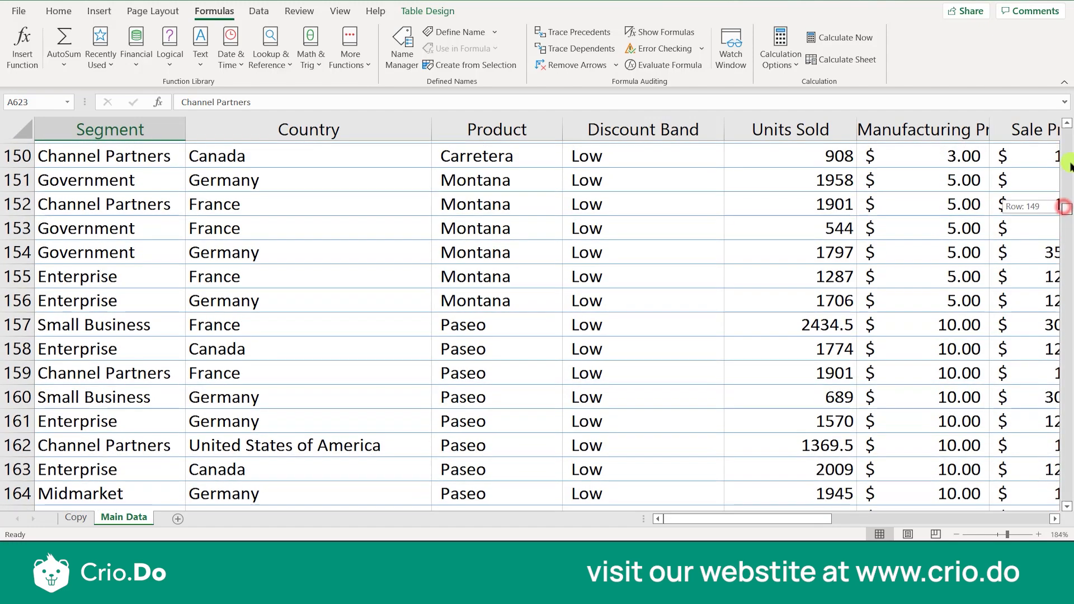
pyautogui.moveTo(1070, 139); pyautogui.dragTo(1061, 125)
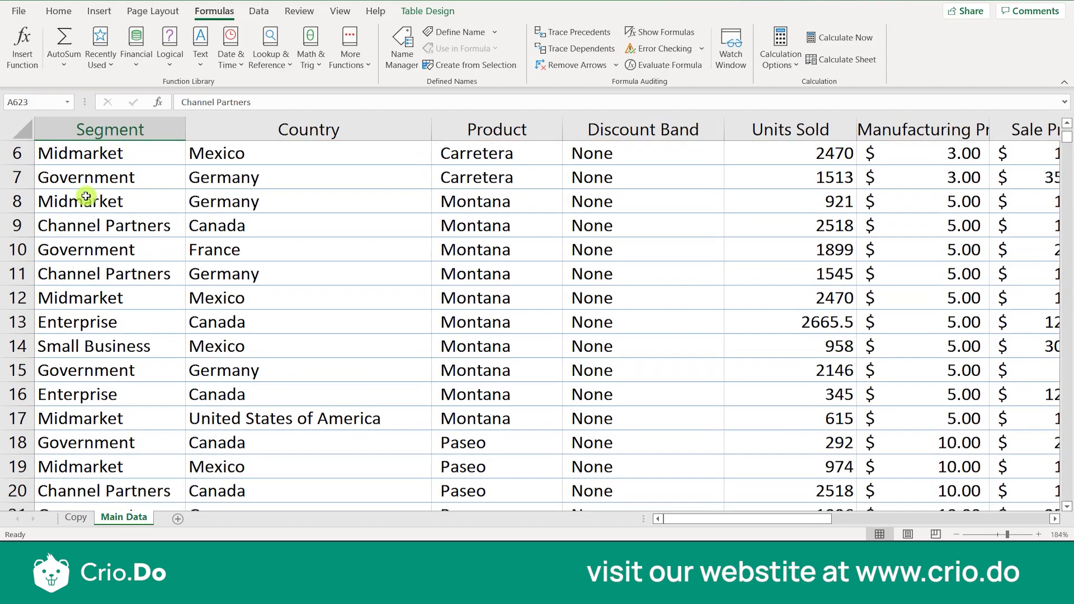
pyautogui.scroll(2, 86, 196)
pyautogui.click(88, 177)
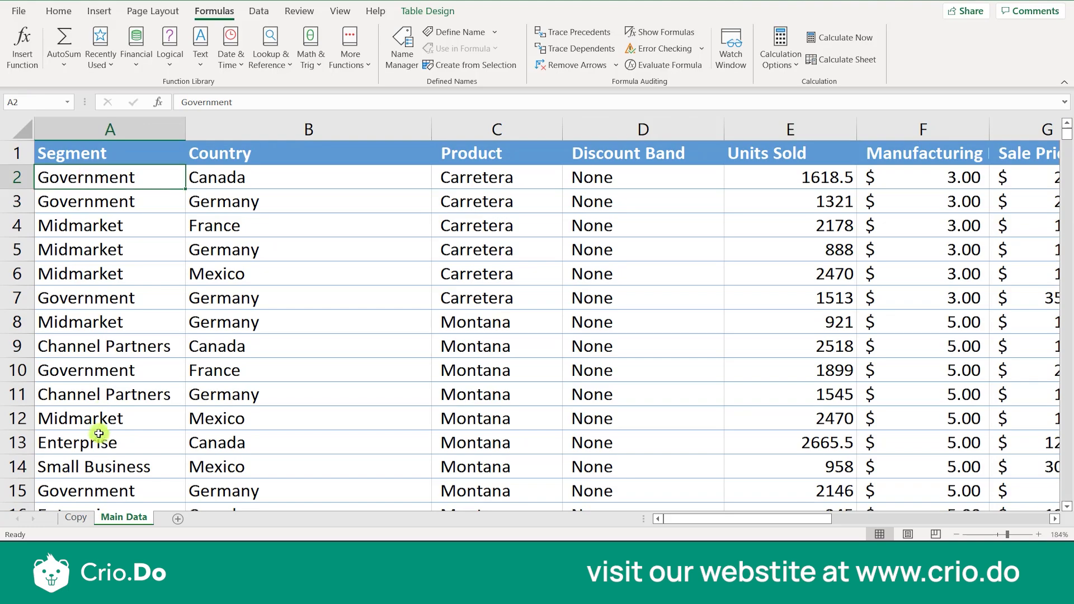
pyautogui.click(72, 518)
pyautogui.click(308, 297)
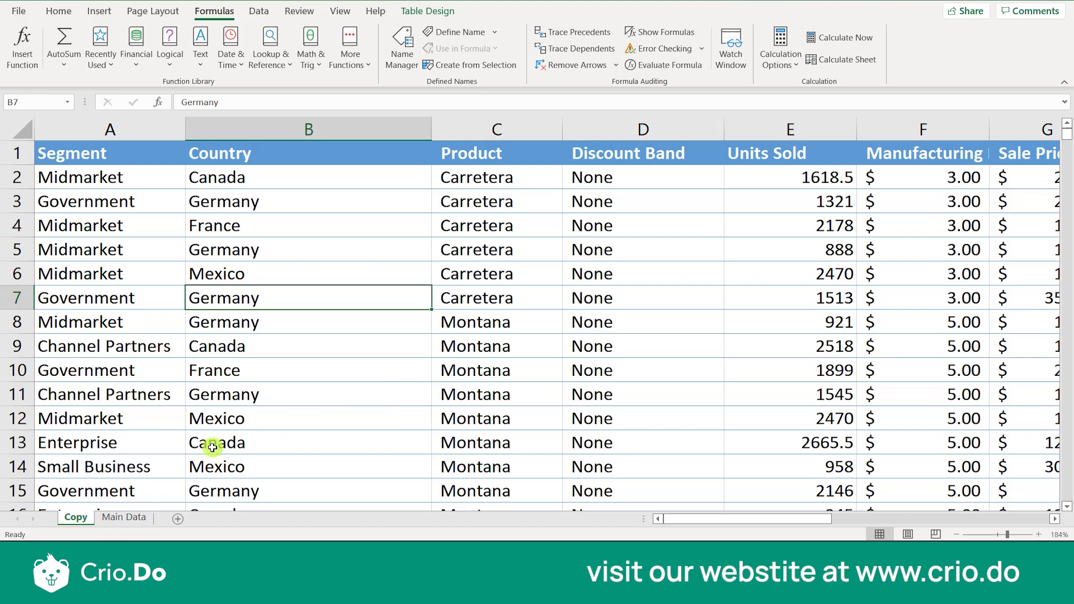
pyautogui.click(112, 518)
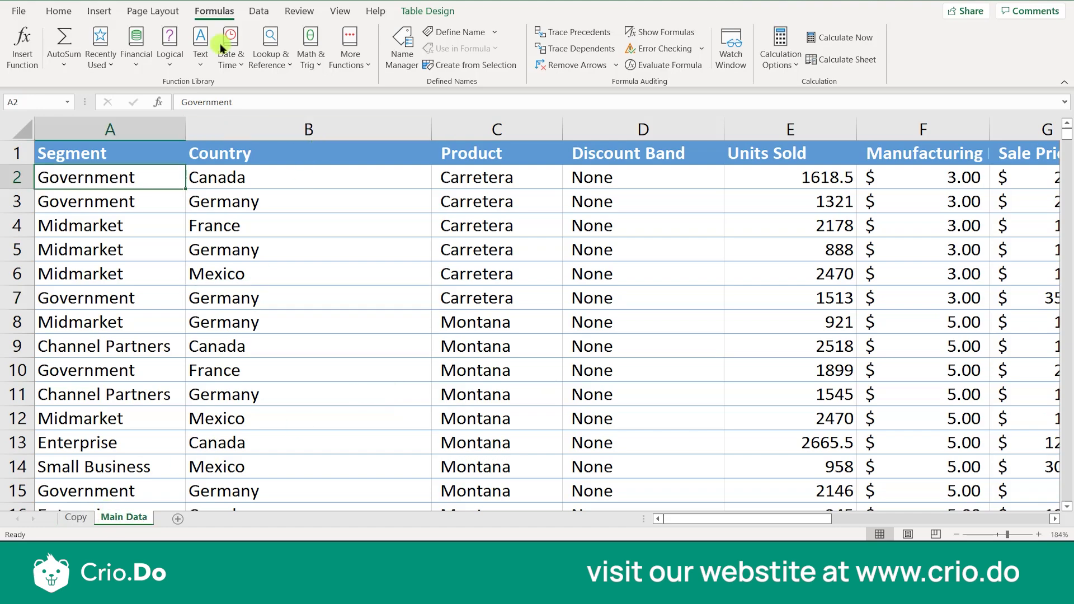
# Examine the Move or Copy sheet options for the Main Data sheet, closing the dialog without changes
pyautogui.click(58, 10)
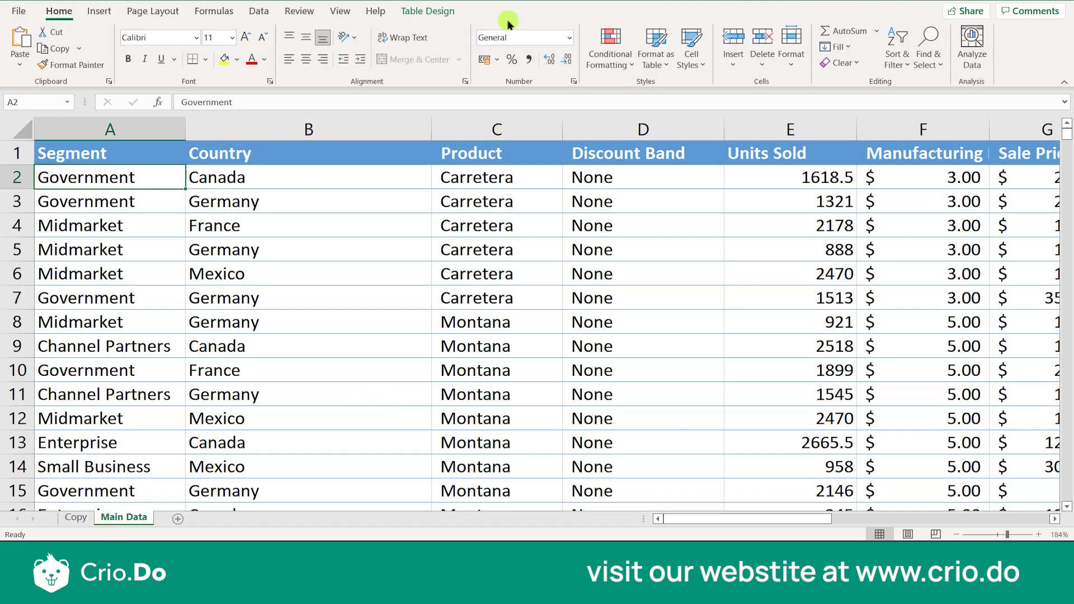
pyautogui.click(792, 60)
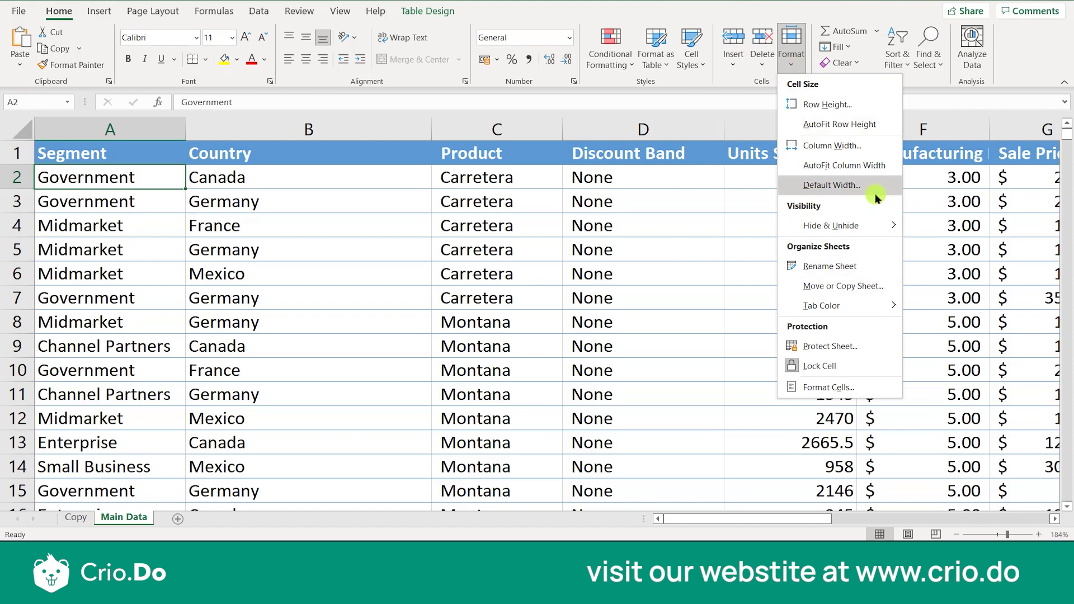
pyautogui.click(844, 286)
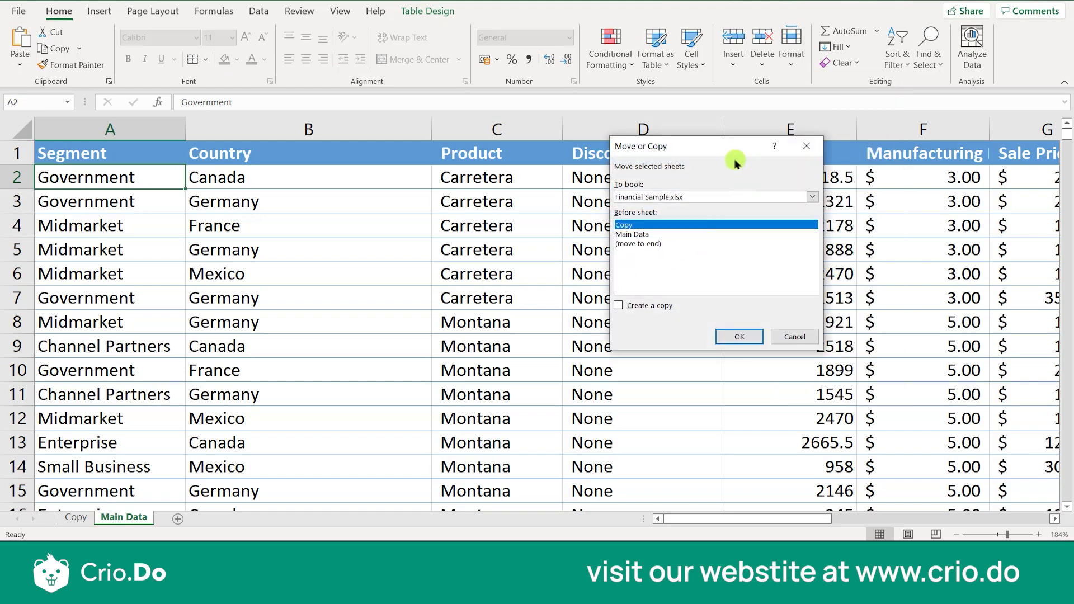
pyautogui.click(818, 148)
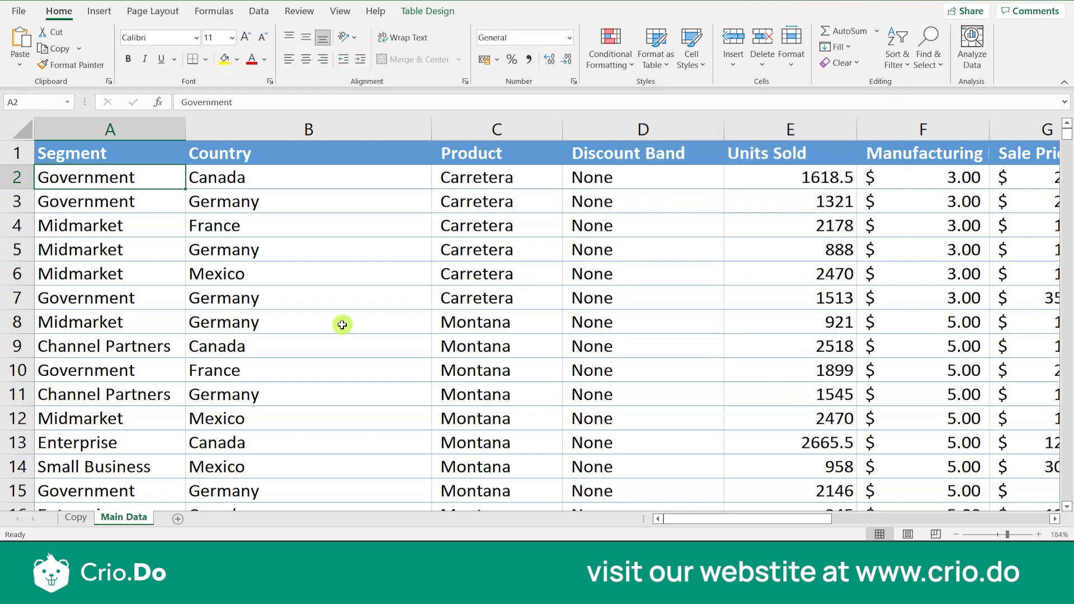
# Switch to the Copy sheet and examine the cell size, visibility, sheet organization and protection options
pyautogui.click(78, 518)
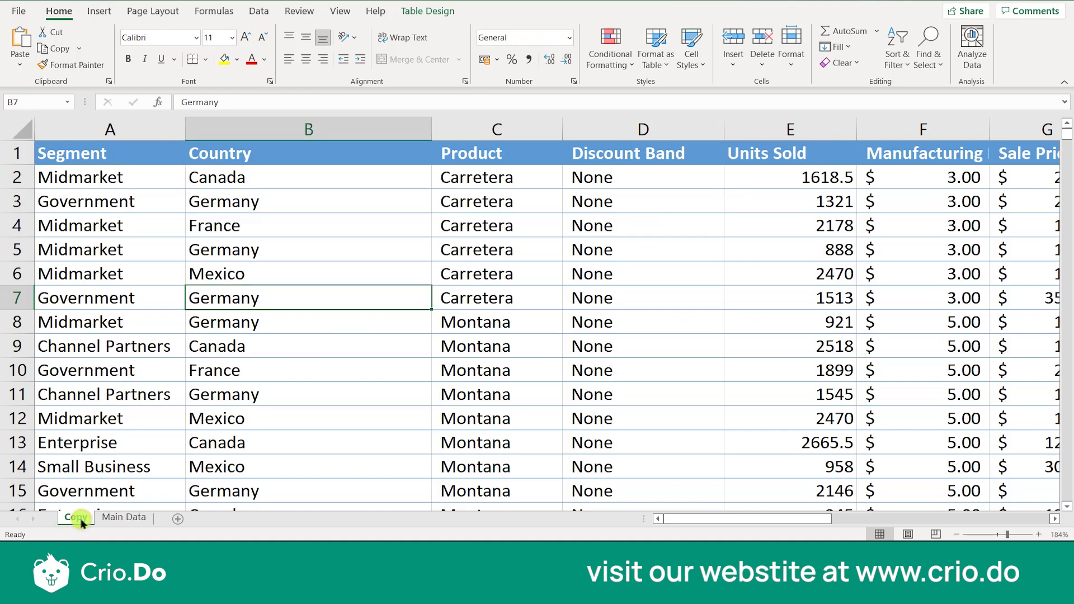
pyautogui.click(791, 70)
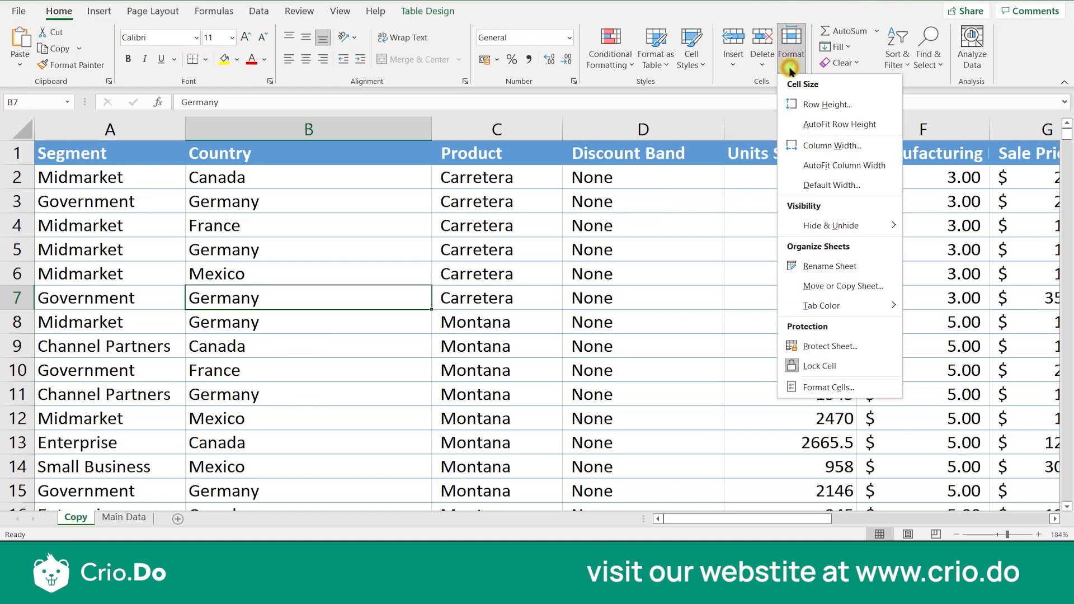
pyautogui.click(495, 226)
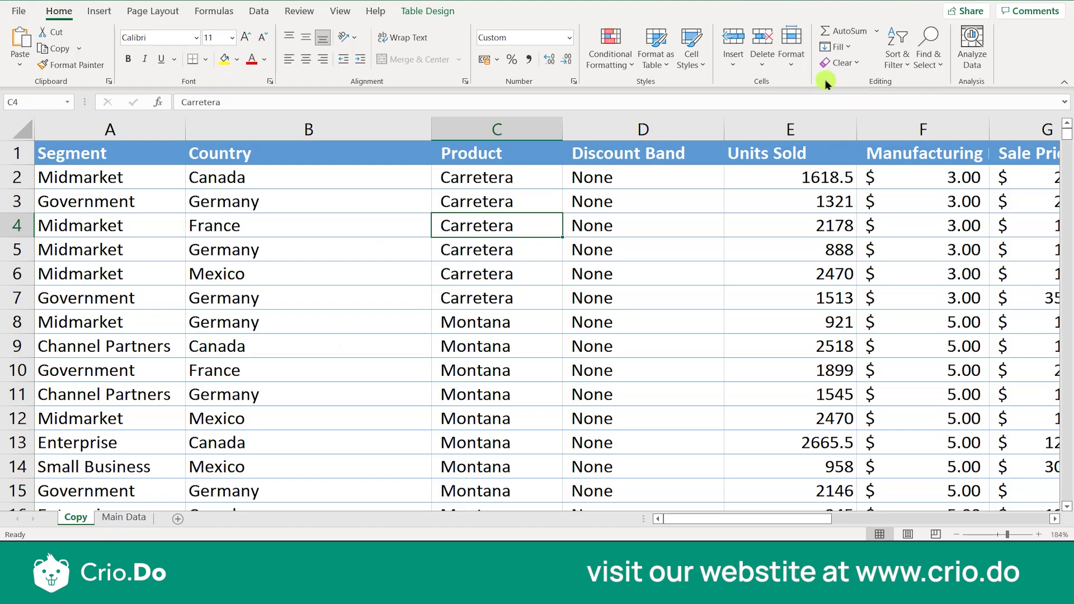
pyautogui.click(799, 64)
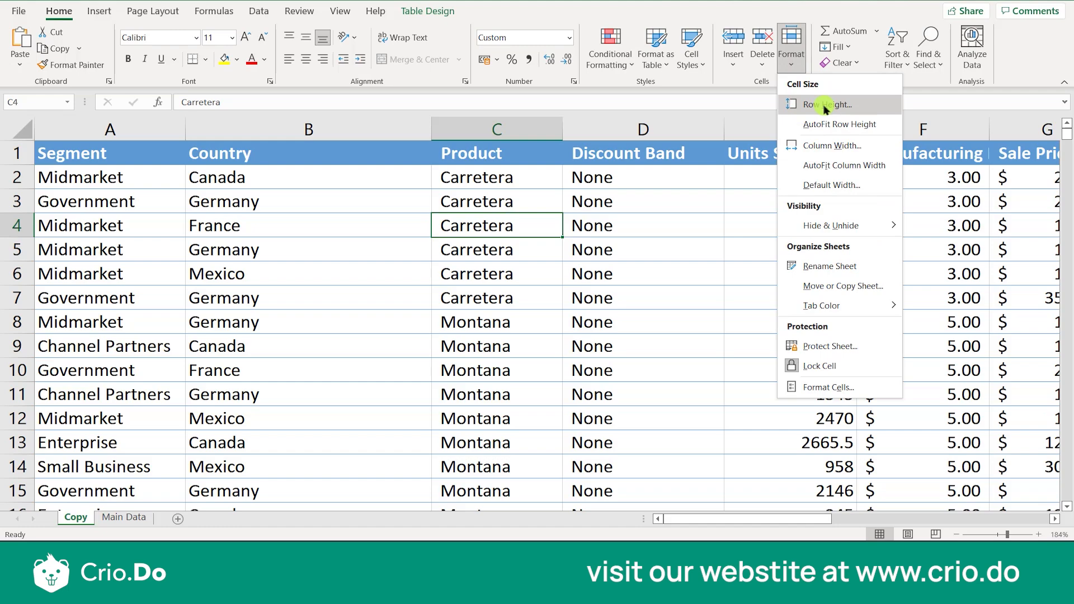
pyautogui.click(200, 223)
pyautogui.click(121, 250)
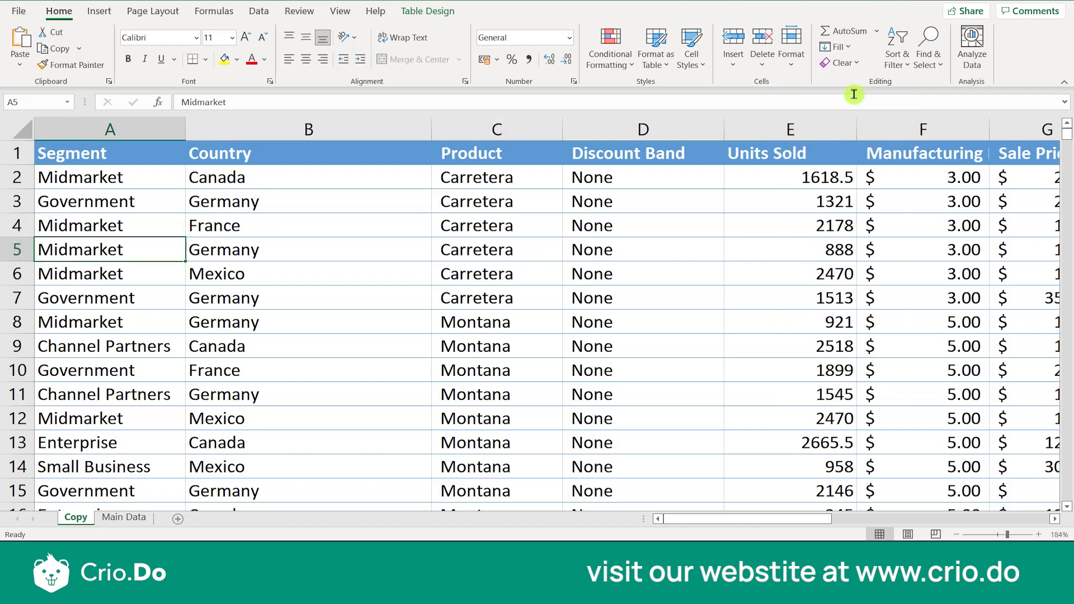
# Set the height of row 5 on the Copy sheet to 20
pyautogui.click(18, 252)
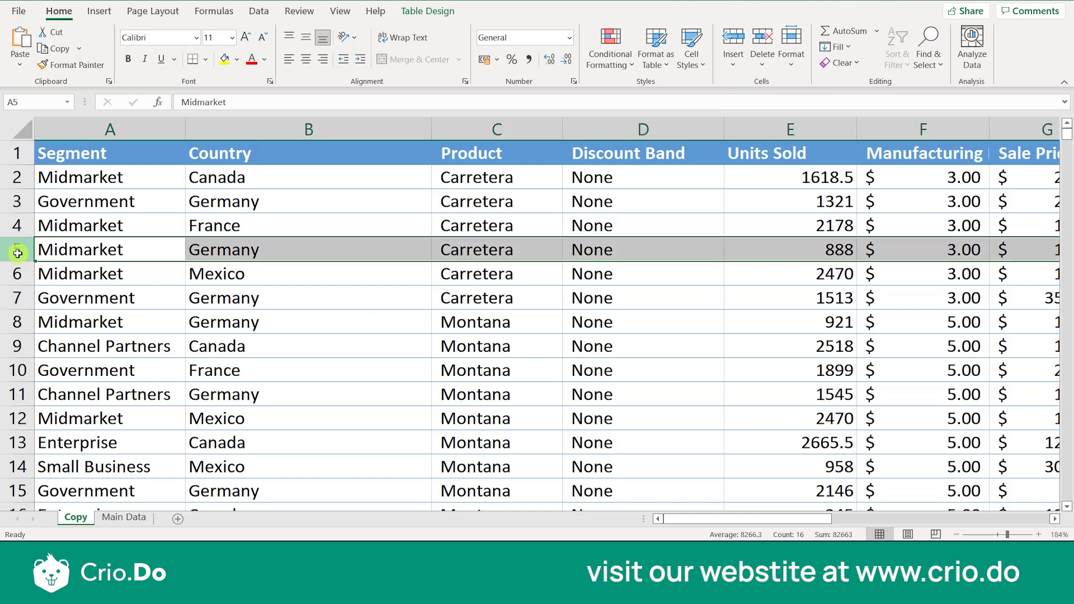
pyautogui.rightClick(16, 253)
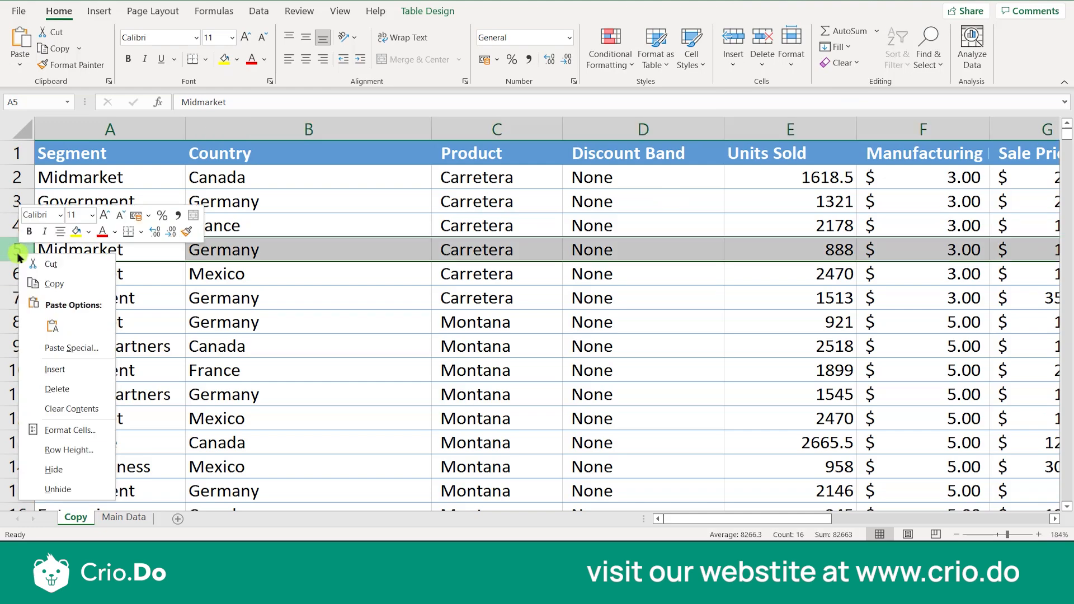
pyautogui.click(65, 451)
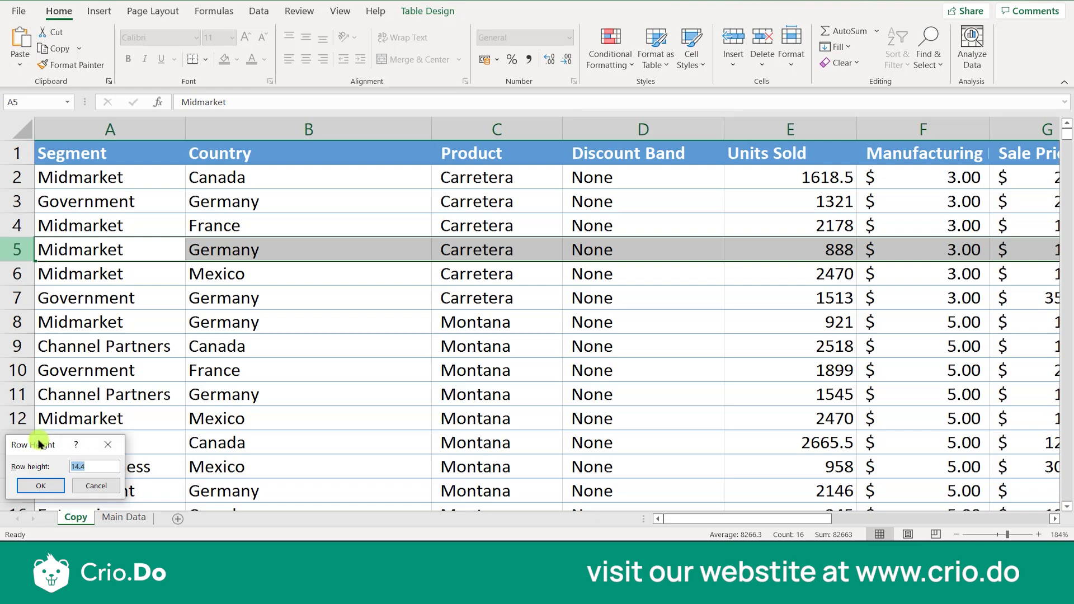
pyautogui.moveTo(39, 440); pyautogui.dragTo(352, 247)
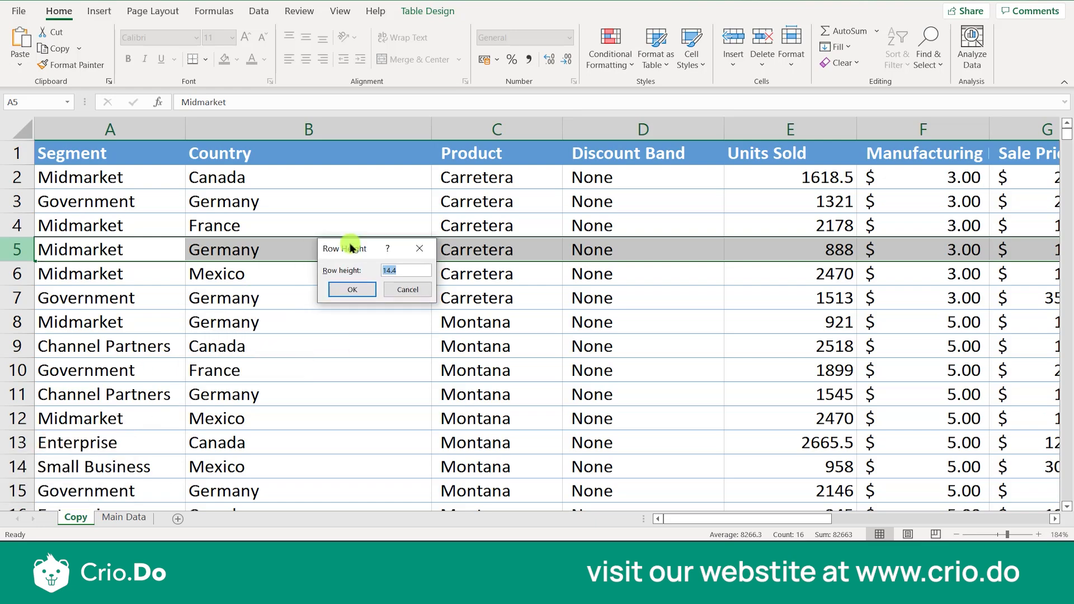
pyautogui.doubleClick(409, 273)
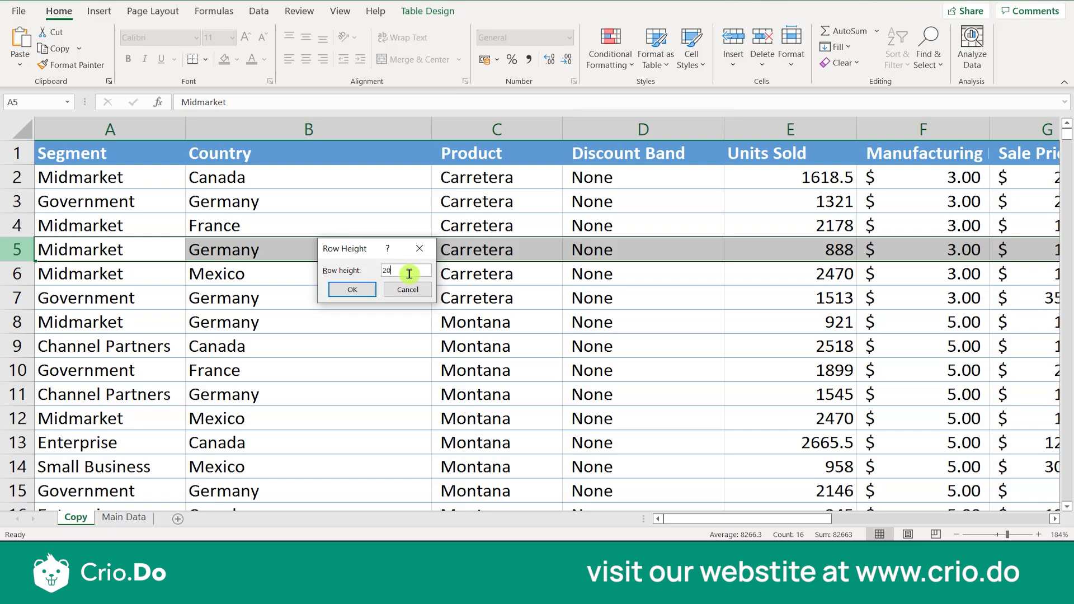
pyautogui.press('Return')
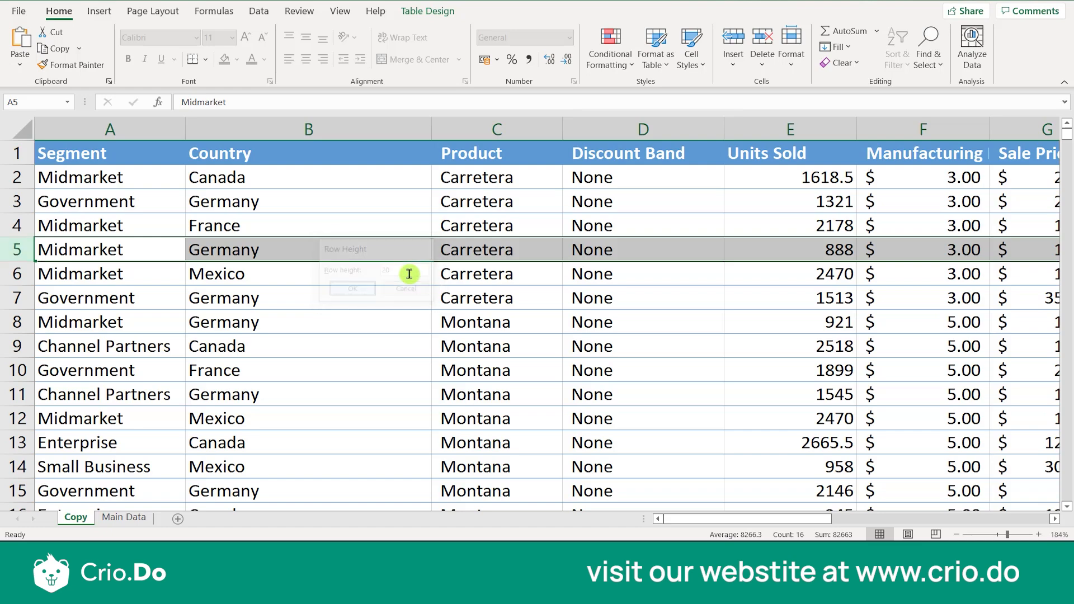
pyautogui.click(116, 357)
pyautogui.click(54, 255)
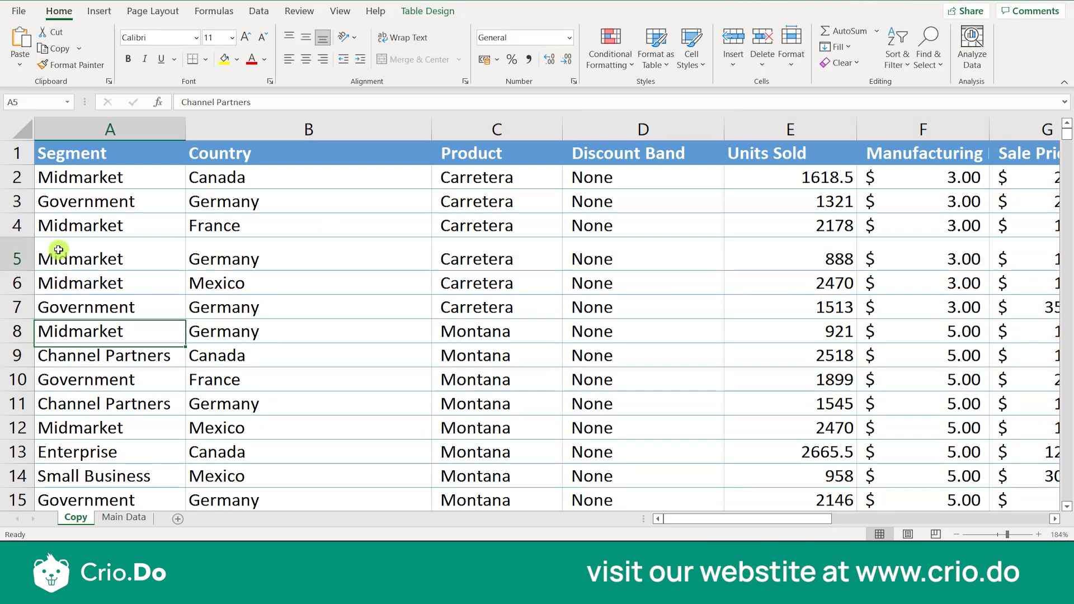
# Set the height of row 5 to 200 and inspect the enlarged row
pyautogui.click(13, 256)
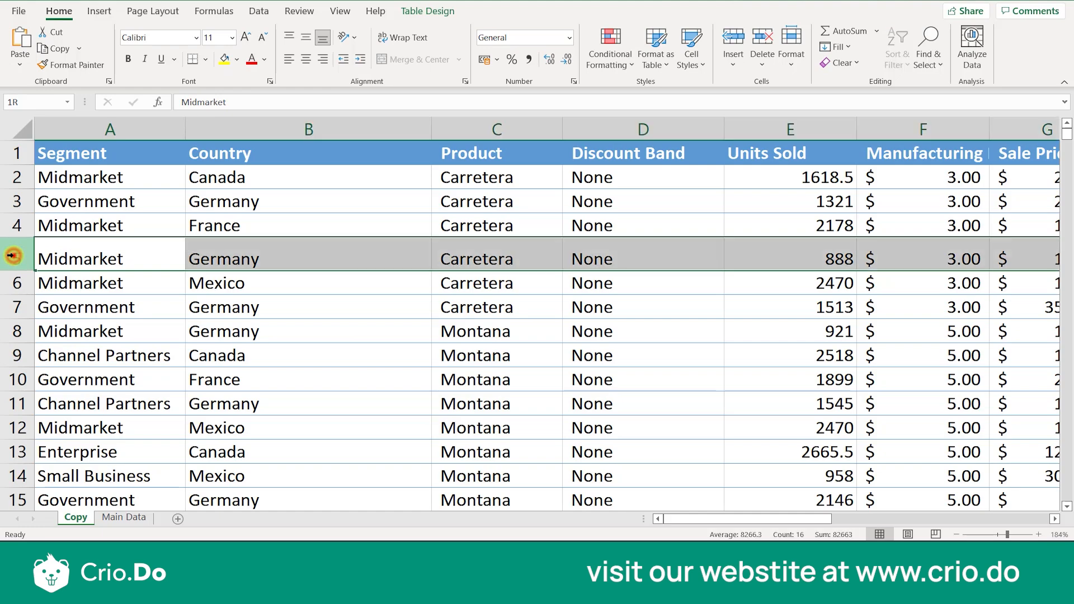
pyautogui.rightClick(12, 256)
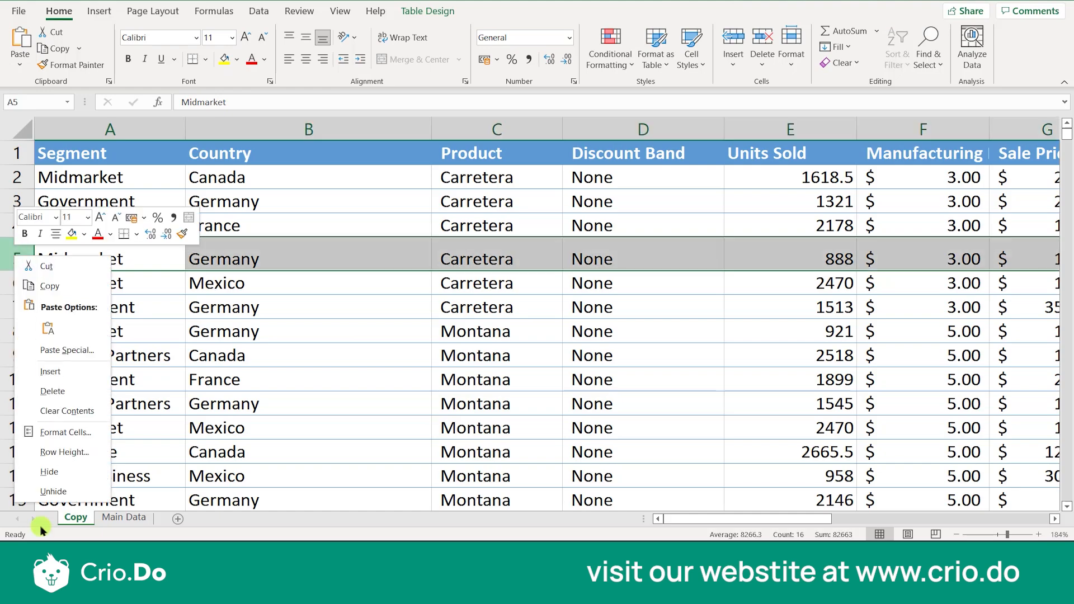
pyautogui.click(81, 453)
pyautogui.write('200')
pyautogui.click(58, 485)
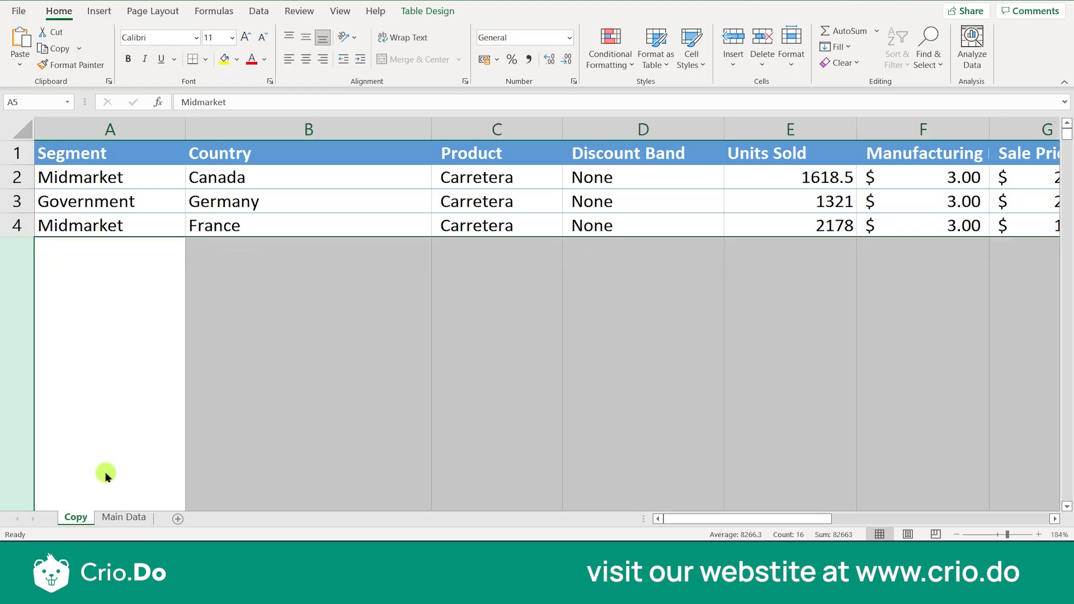
pyautogui.click(262, 386)
pyautogui.press('Down')
pyautogui.press('Down')
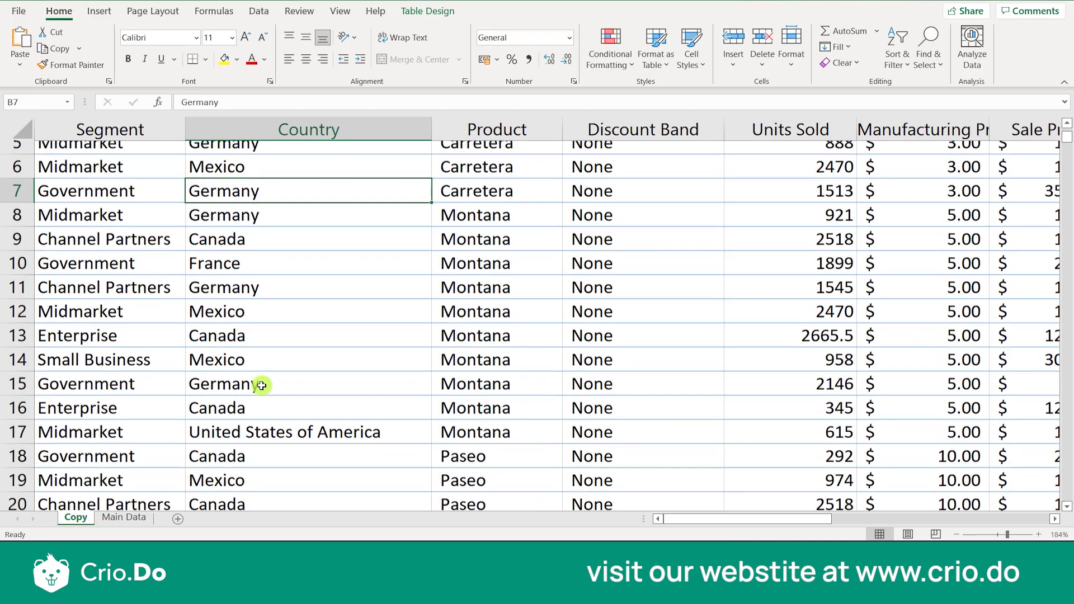
pyautogui.press('Up')
pyautogui.press('Up')
pyautogui.press('Up')
# Set the height of the enlarged row 5 to 14.41
pyautogui.click(27, 365)
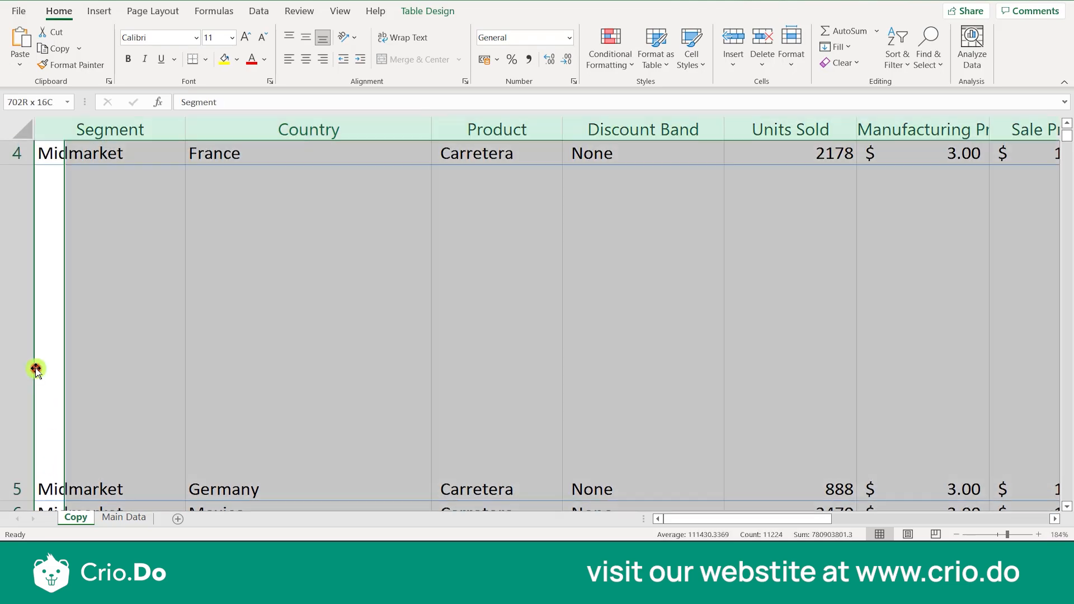
pyautogui.rightClick(21, 361)
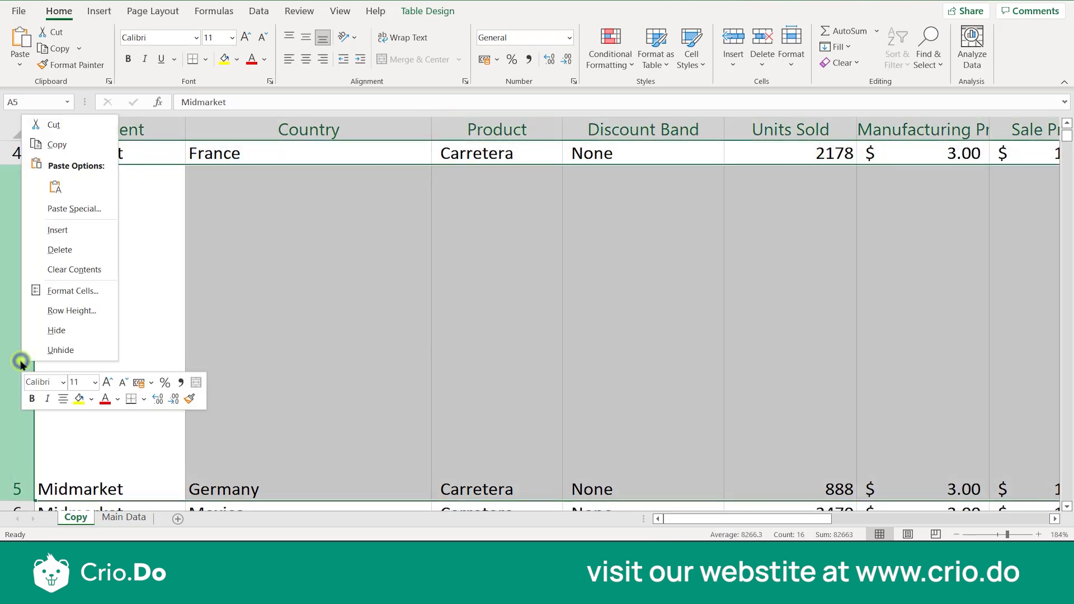
pyautogui.click(62, 311)
pyautogui.write('4.5')
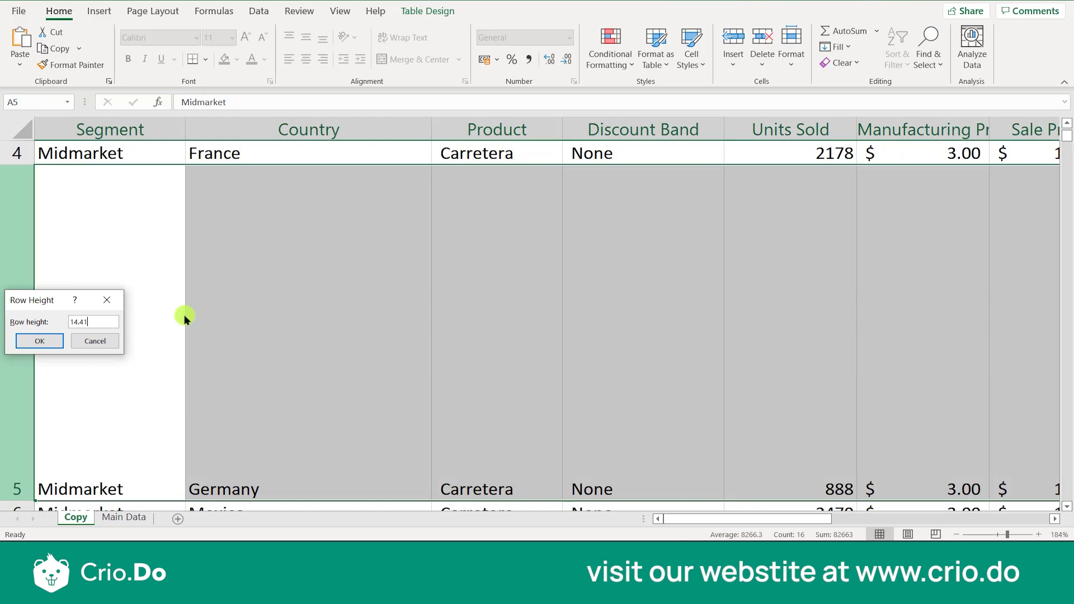
pyautogui.press('Return')
pyautogui.scroll(1, 89, 311)
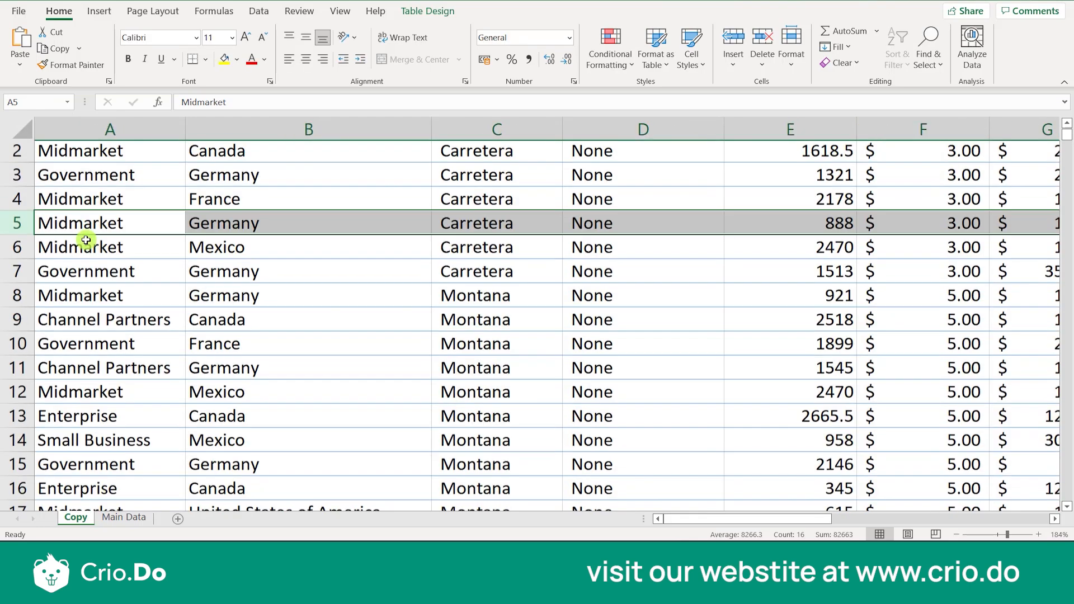
# Check the Row Height setting for cell A5 and close it without changing the value
pyautogui.click(130, 253)
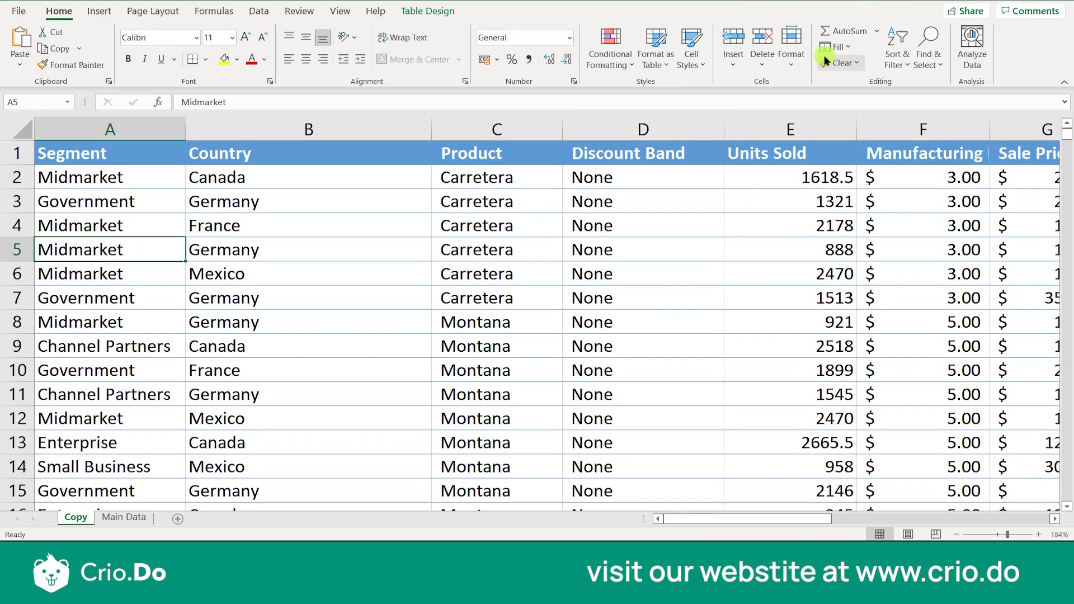
pyautogui.click(793, 61)
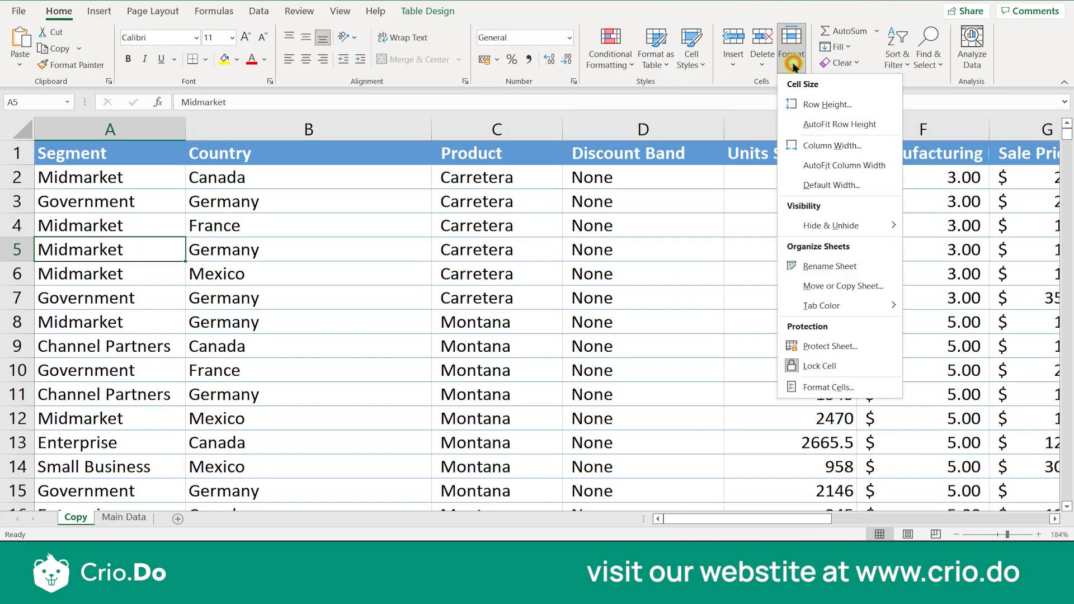
pyautogui.click(816, 104)
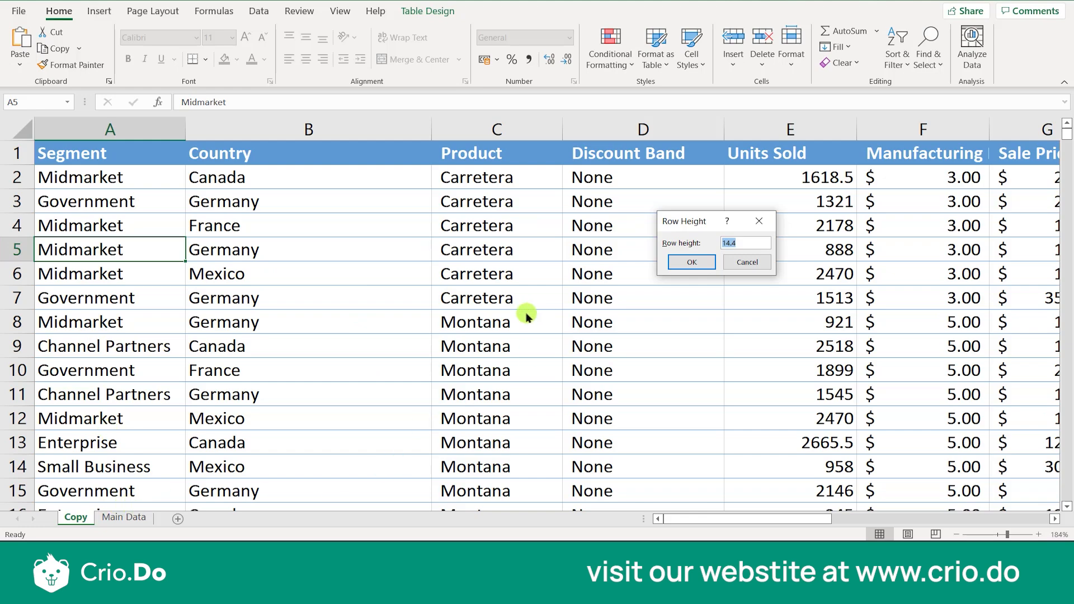
pyautogui.click(749, 263)
pyautogui.click(549, 272)
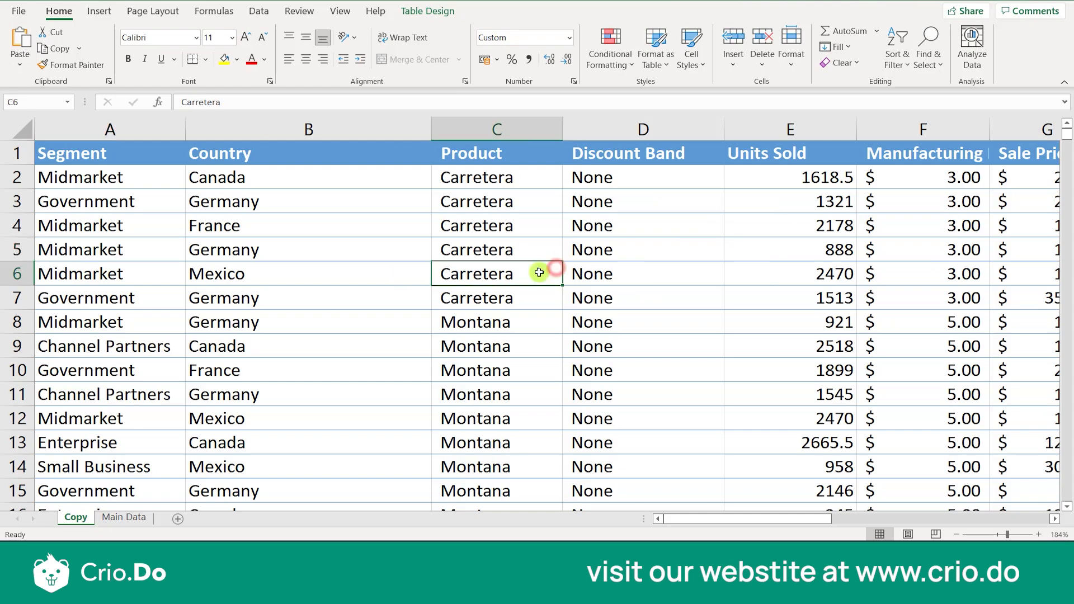
# Select row 6 on the Copy sheet and apply AutoFit Row Height to it
pyautogui.rightClick(11, 270)
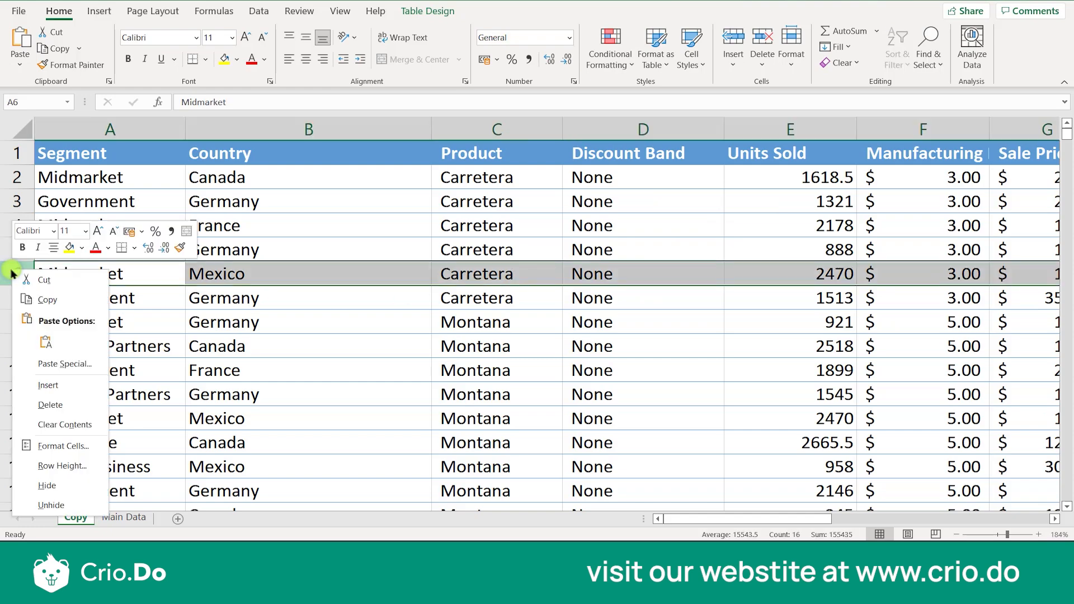
pyautogui.click(350, 375)
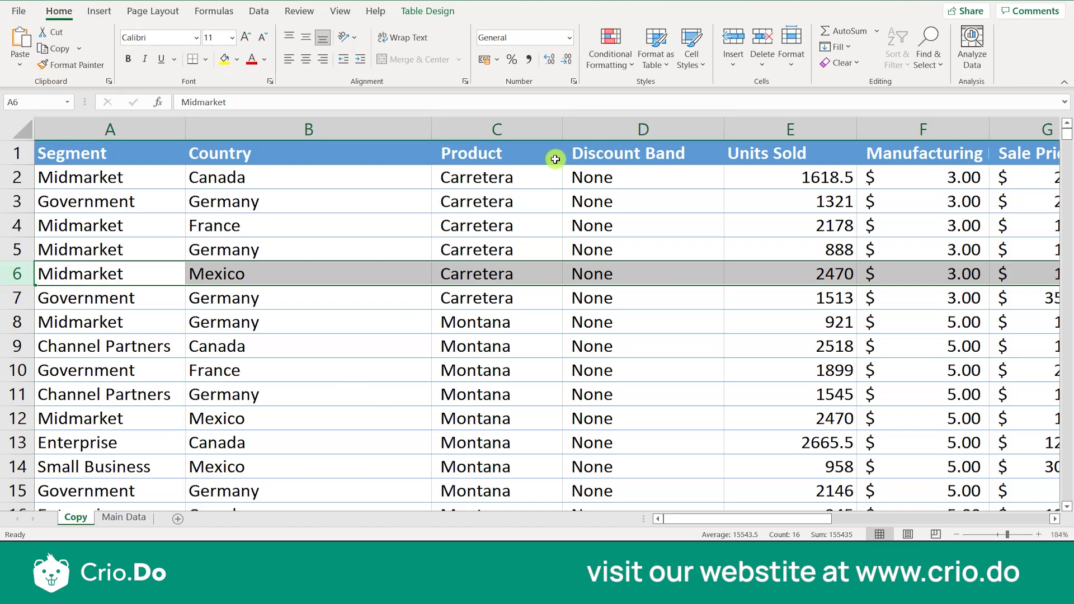
pyautogui.click(795, 70)
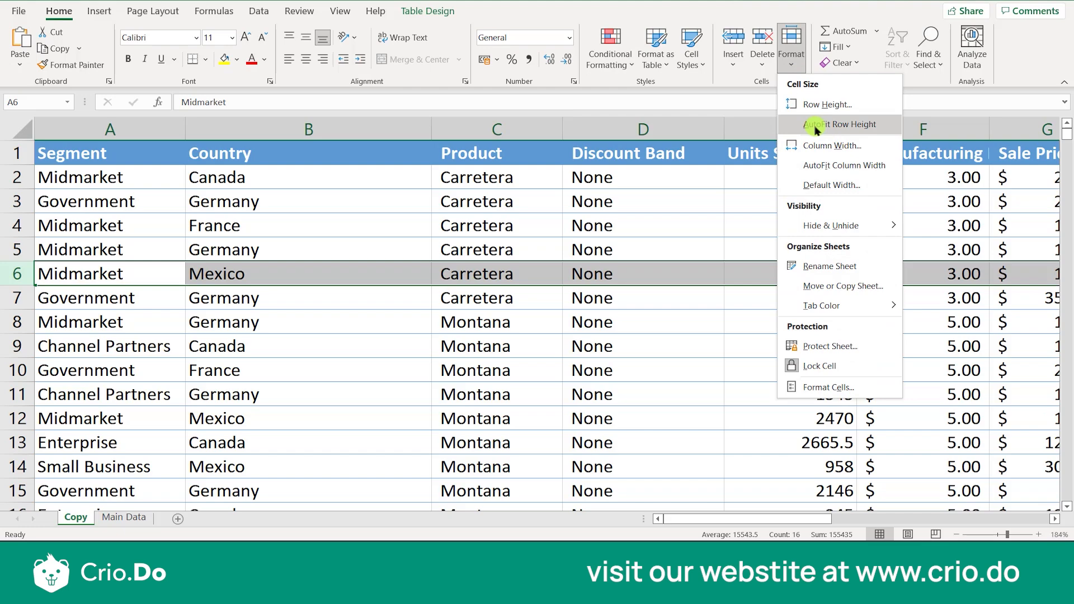
pyautogui.click(435, 291)
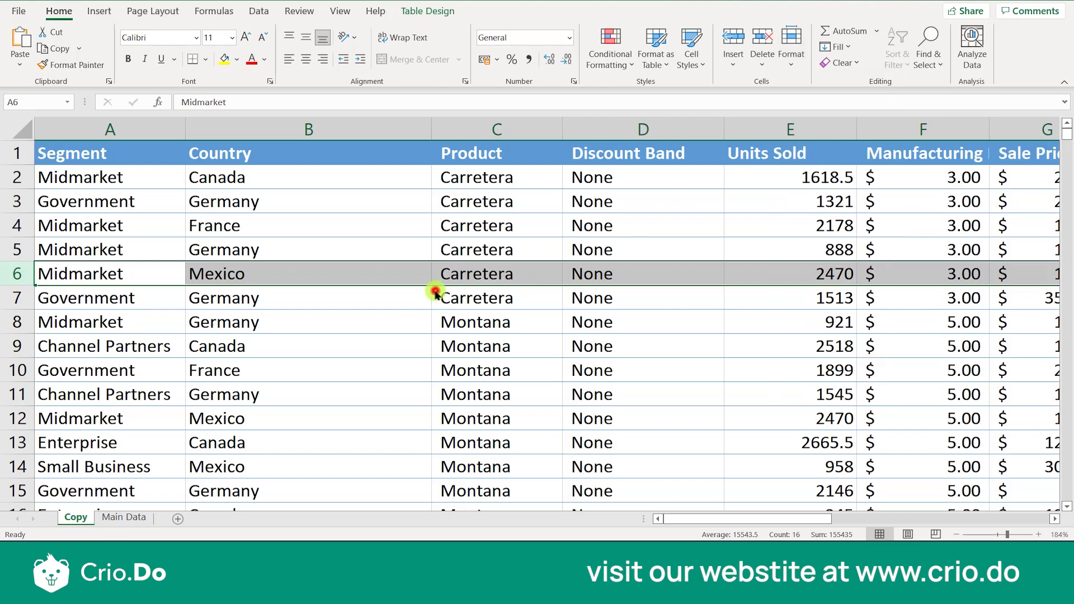
pyautogui.click(791, 61)
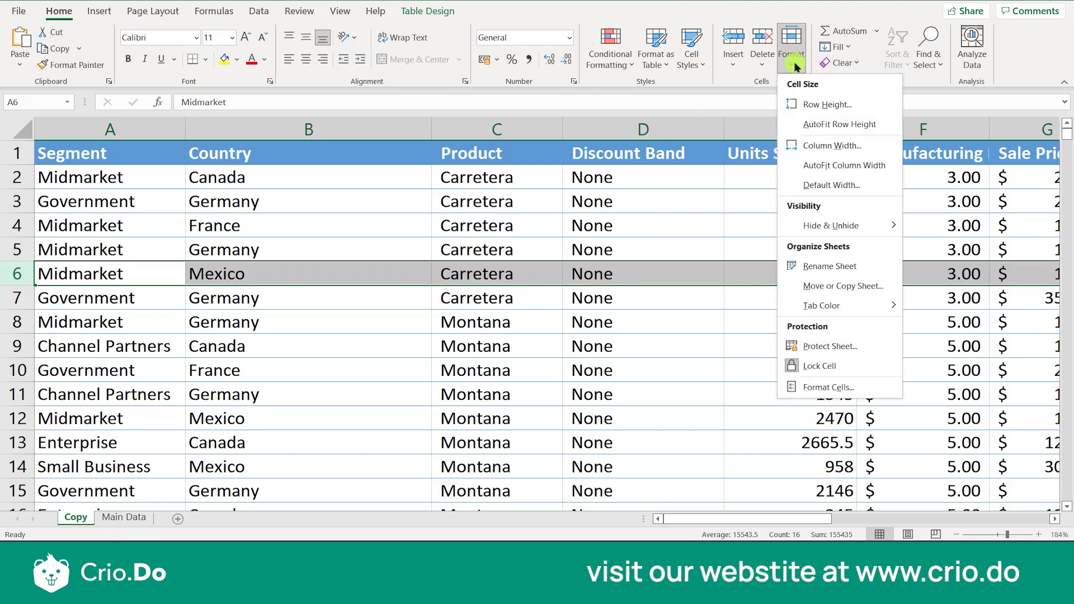
pyautogui.click(802, 123)
pyautogui.click(152, 257)
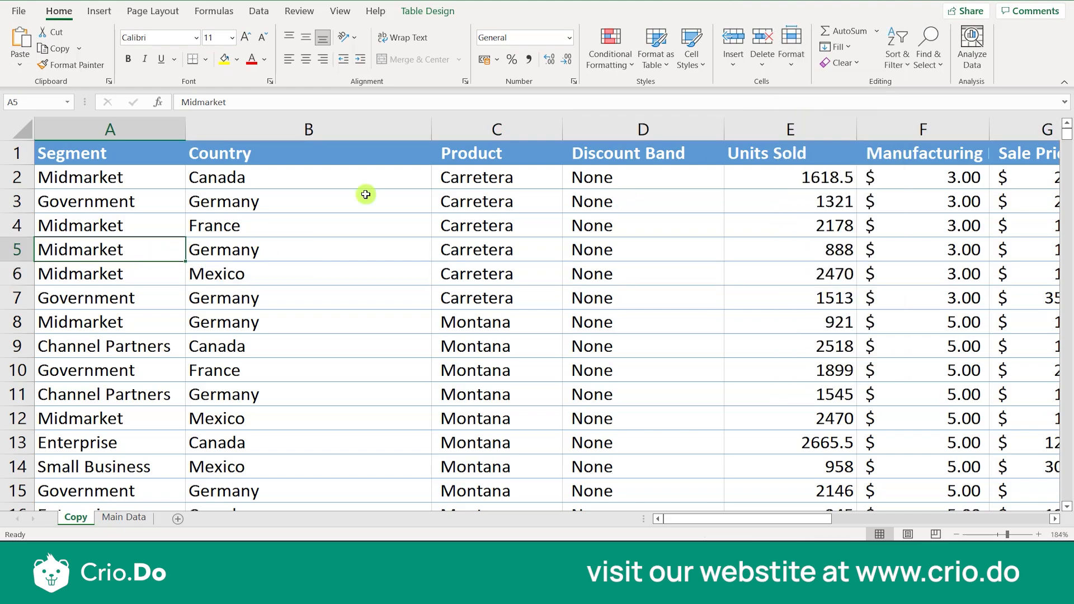
# Set the width of the Country column (B) to 50 and deselect the column
pyautogui.click(801, 68)
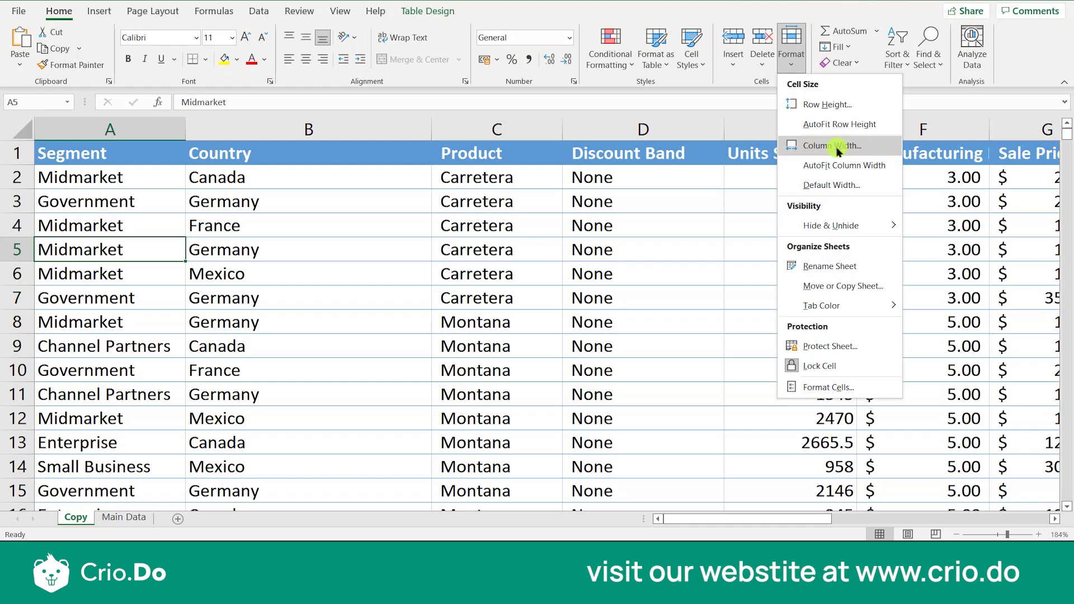
pyautogui.click(229, 312)
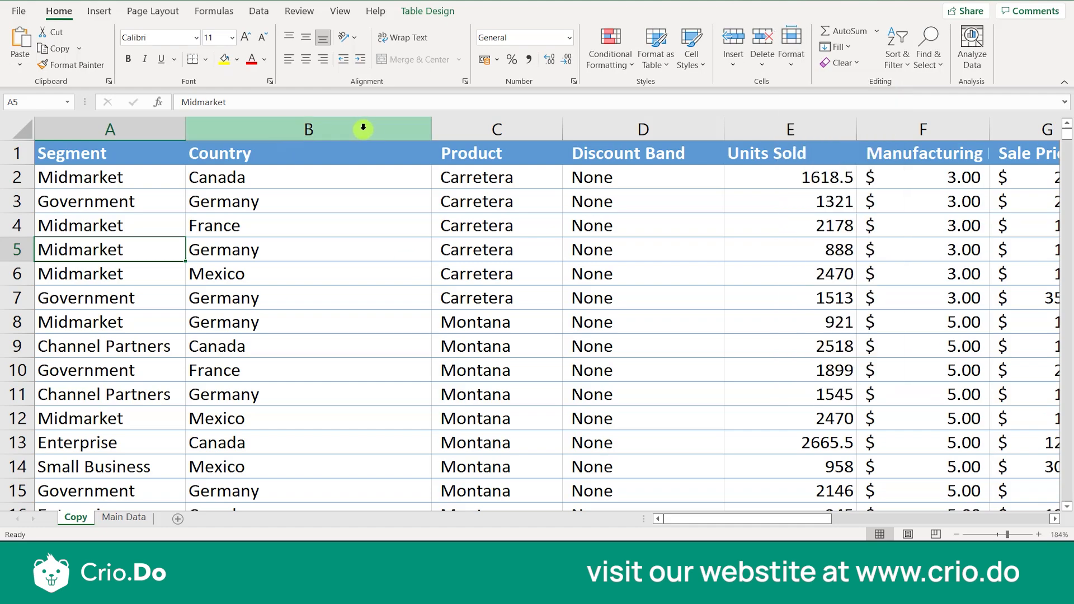
pyautogui.click(318, 130)
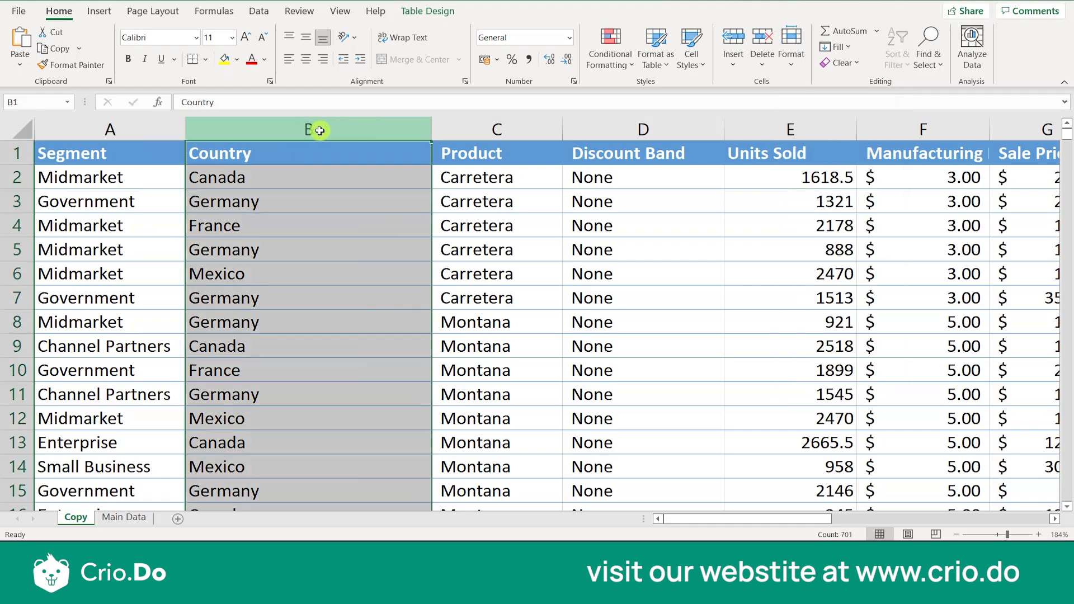
pyautogui.rightClick(319, 131)
pyautogui.click(355, 327)
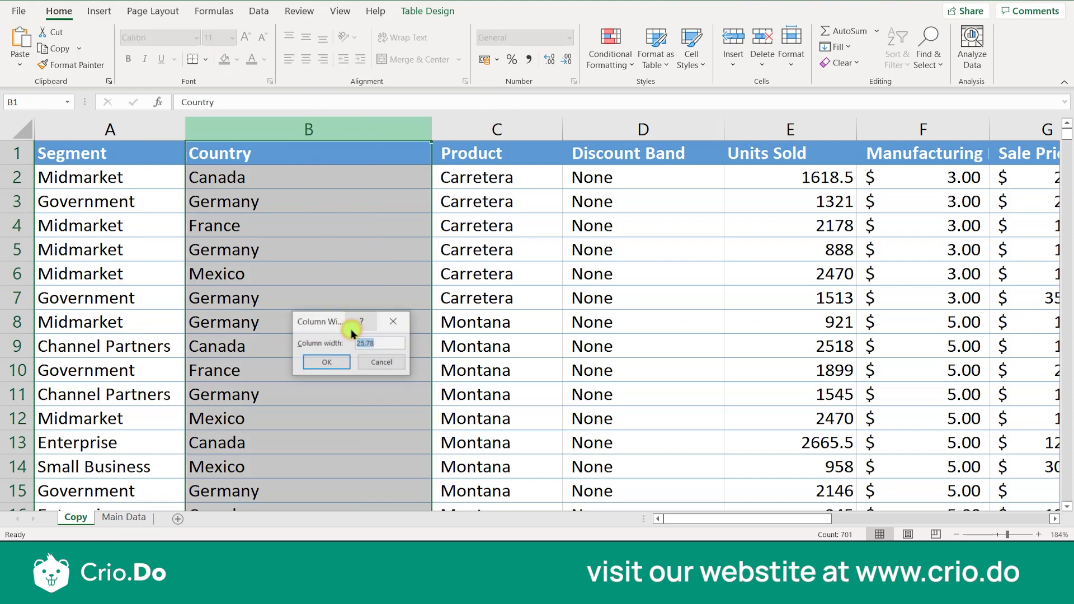
pyautogui.moveTo(308, 324); pyautogui.dragTo(371, 217)
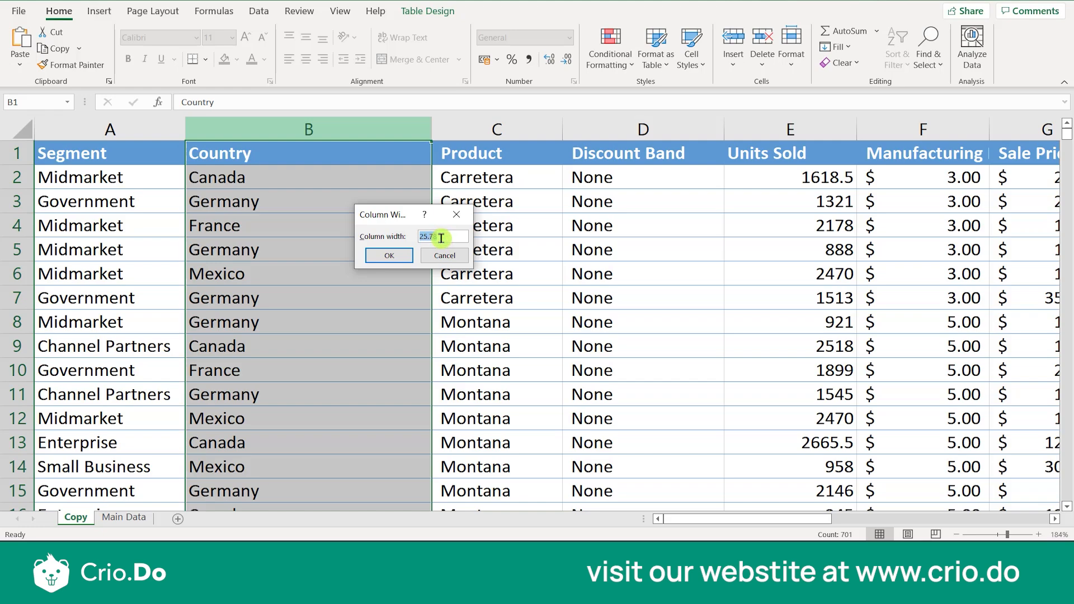
pyautogui.press('BackSpace')
pyautogui.press('Return')
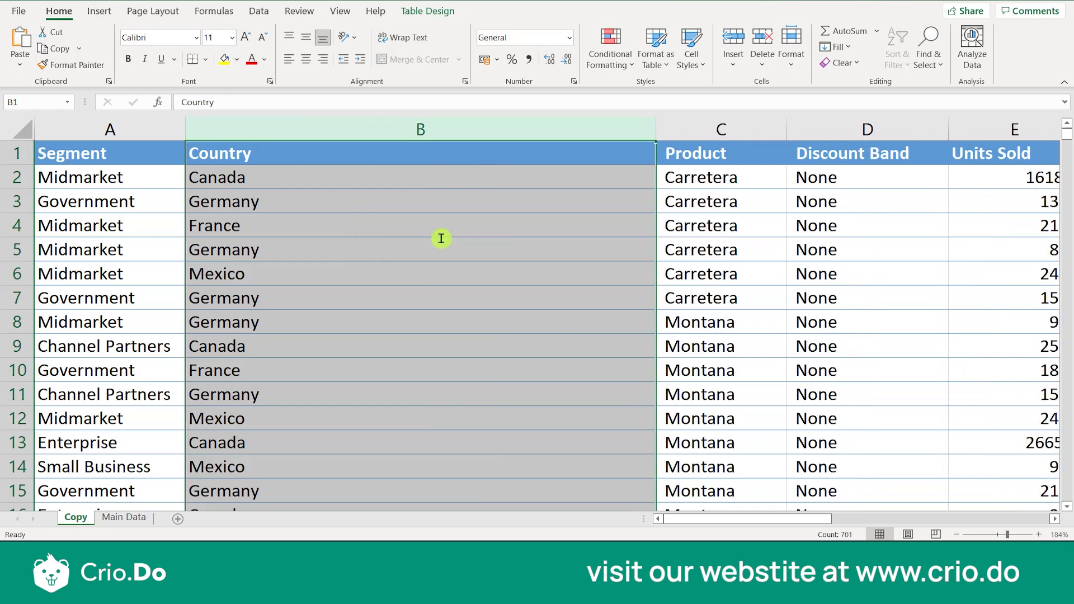
pyautogui.click(441, 267)
pyautogui.click(532, 160)
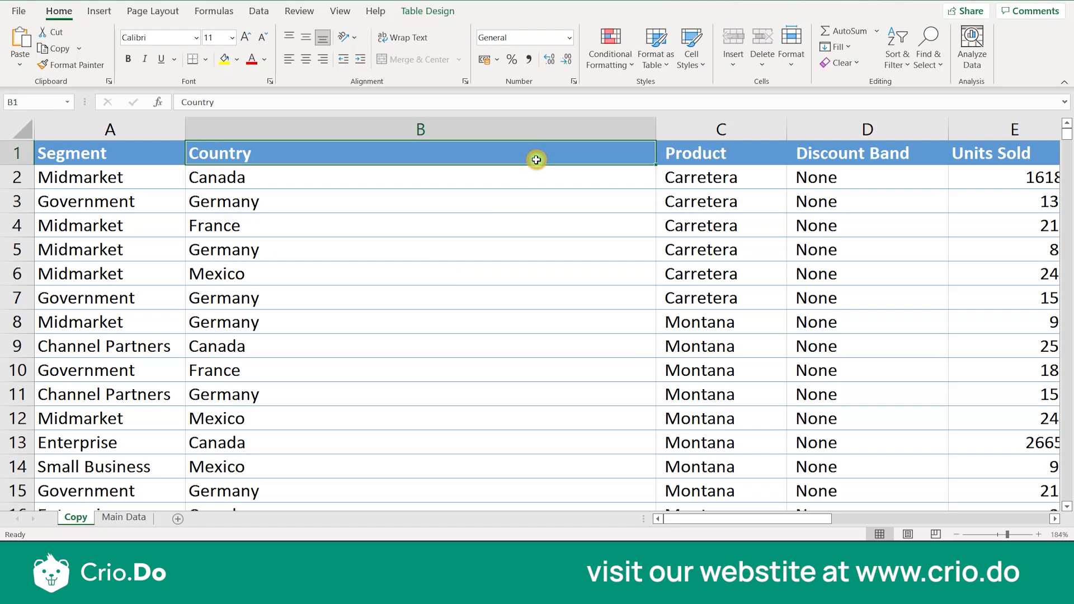
# Set the width of the Country column (B) to 30
pyautogui.click(794, 59)
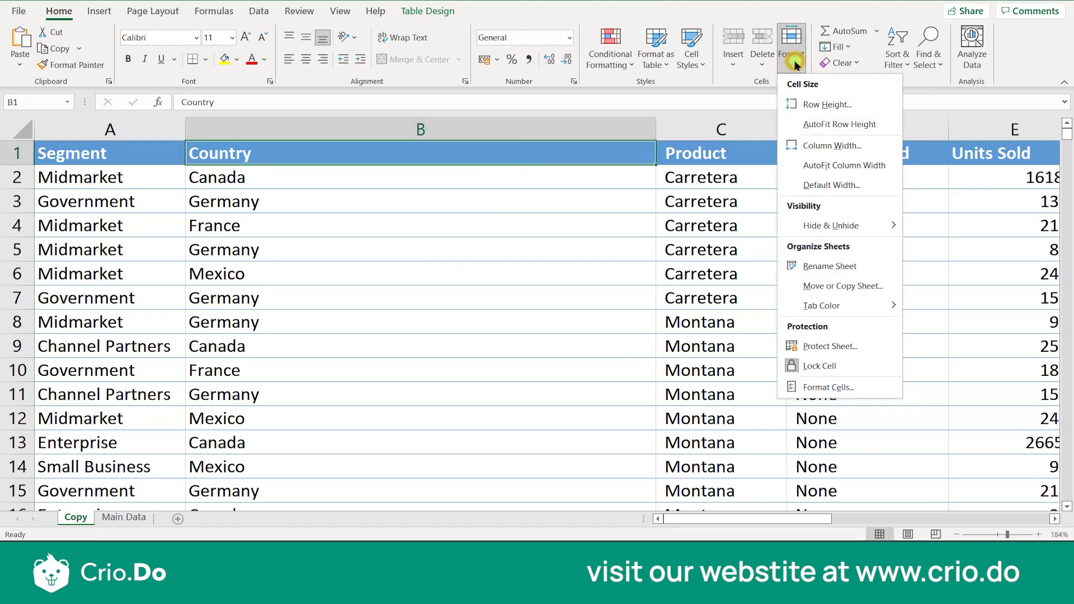
pyautogui.click(860, 146)
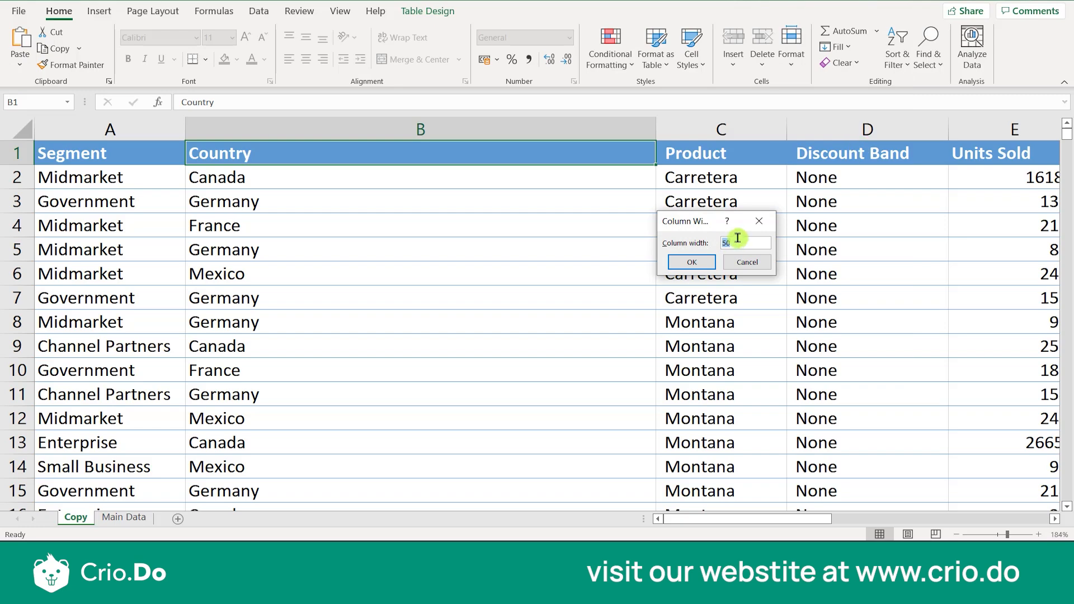
pyautogui.click(737, 239)
pyautogui.press('BackSpace')
pyautogui.write('30')
pyautogui.press('Return')
pyautogui.click(451, 317)
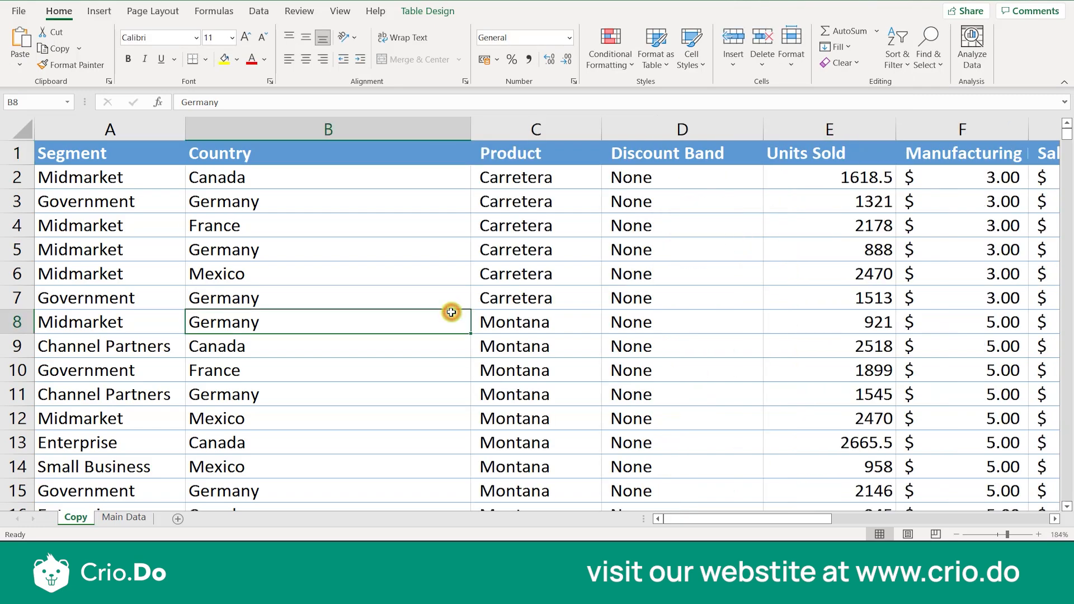
# Set a wider default column width for the Copy sheet
pyautogui.click(784, 66)
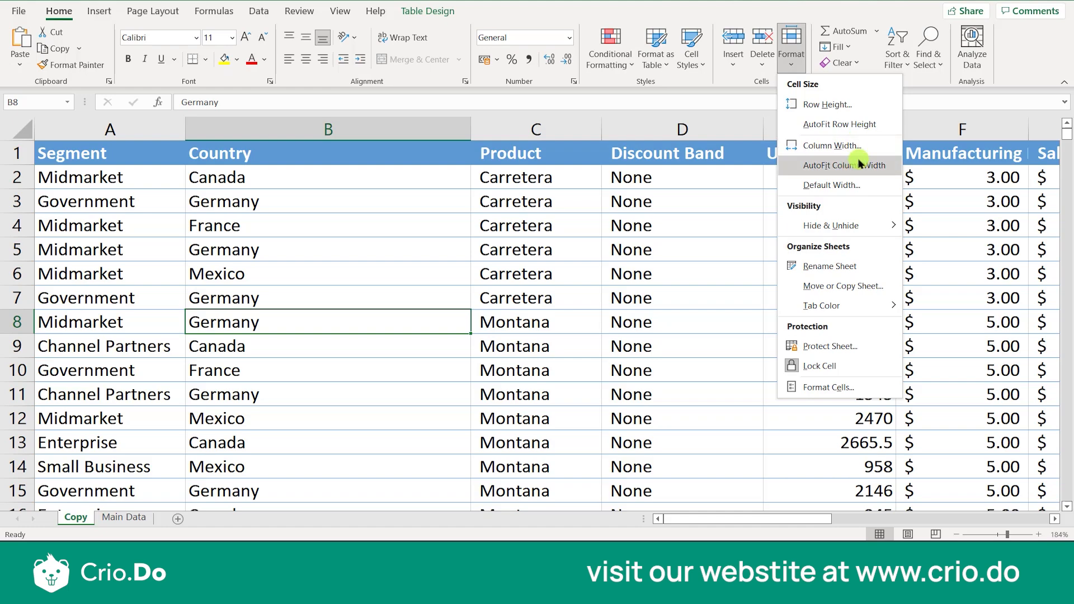
pyautogui.click(839, 186)
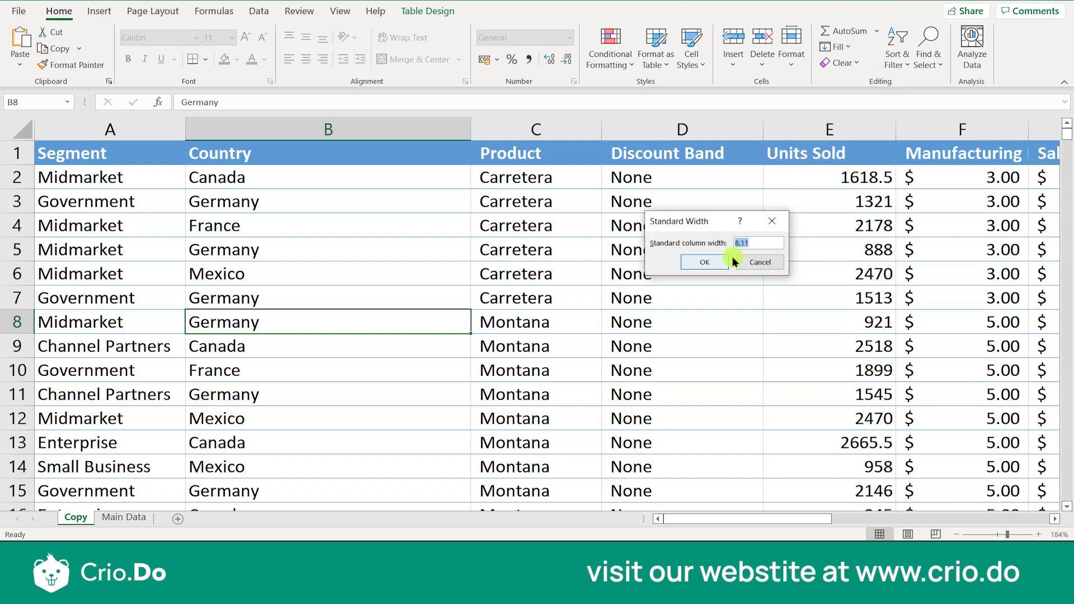
pyautogui.click(762, 241)
pyautogui.press('BackSpace')
pyautogui.press('BackSpace')
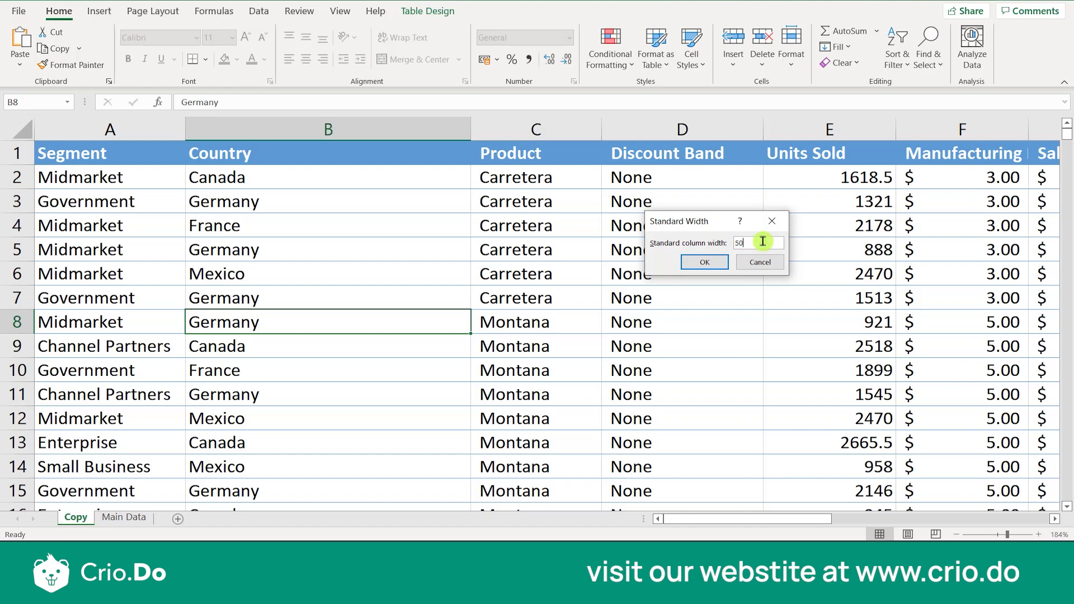
pyautogui.press('Return')
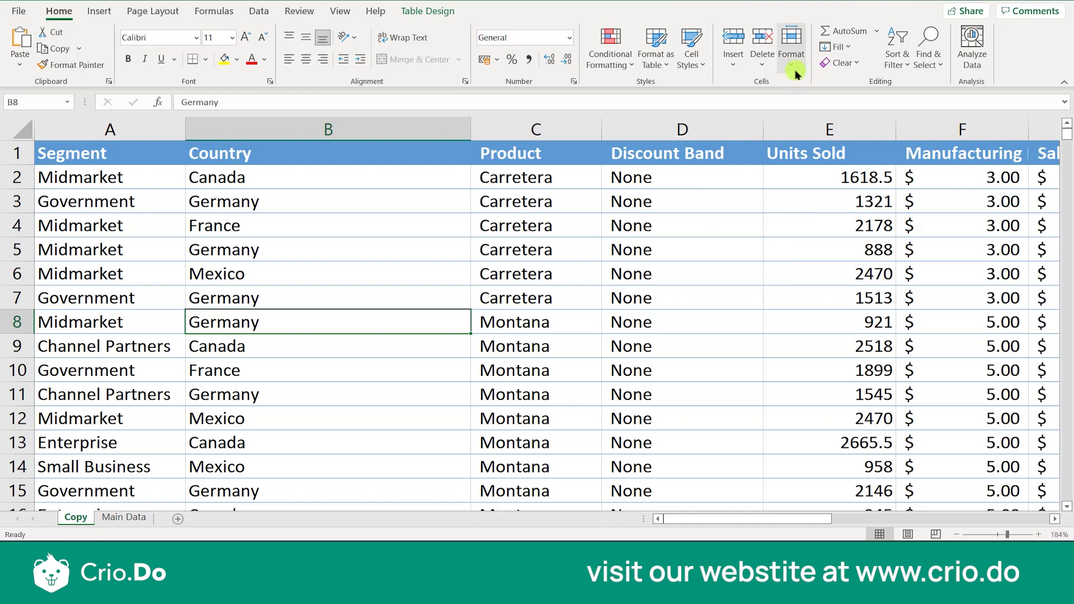
# Examine the widths of the empty columns Q and R beyond the table, and return to the first column of row 8
pyautogui.click(791, 50)
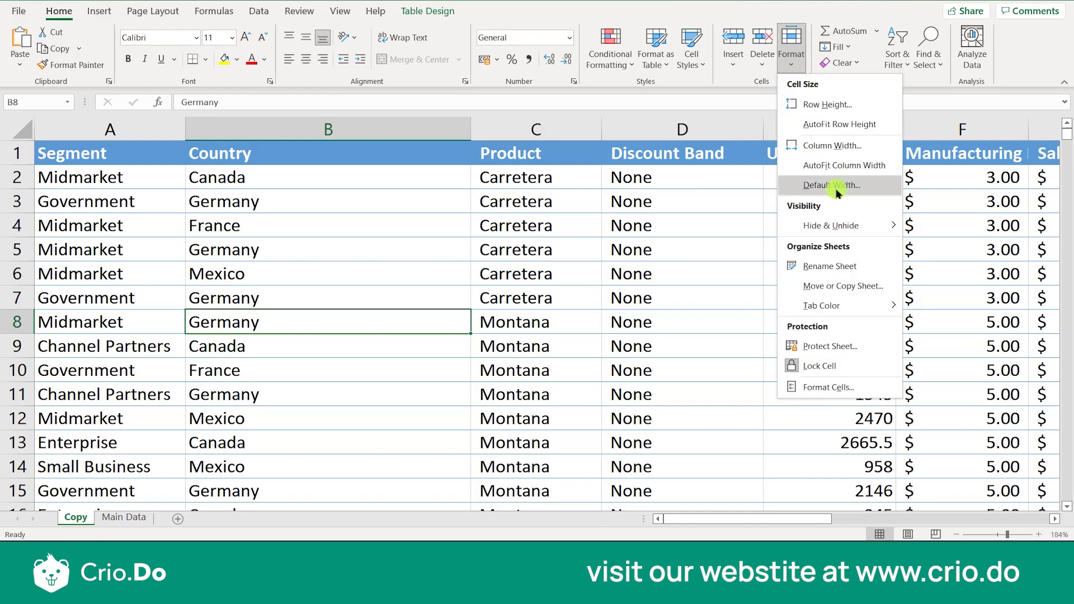
pyautogui.click(539, 274)
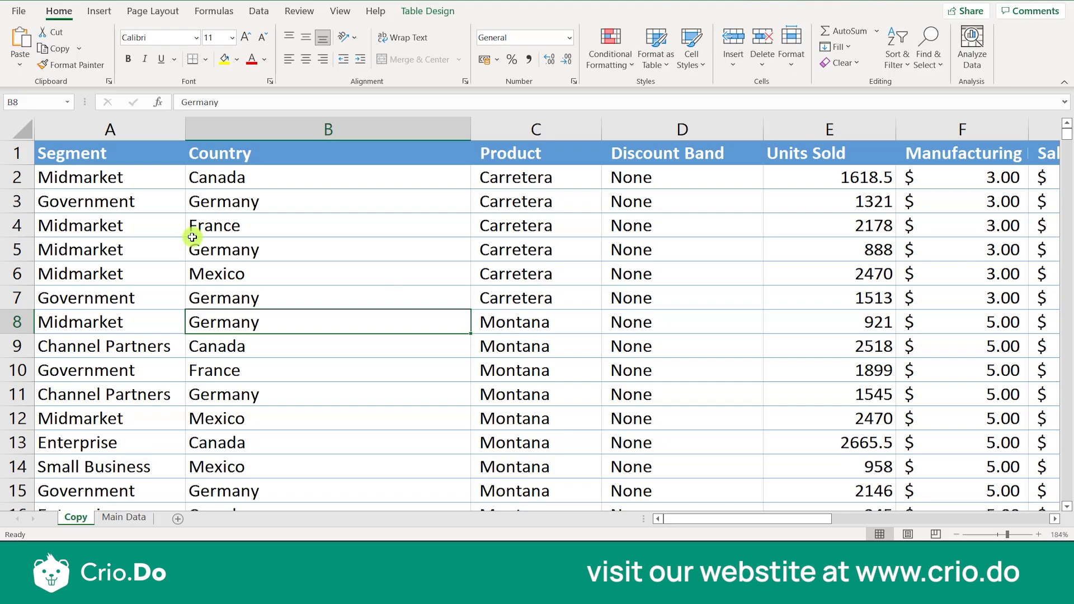
pyautogui.press('Right')
pyautogui.press('Right')
pyautogui.press('Right')
pyautogui.press('Right')
pyautogui.press('Right')
pyautogui.press('Right')
pyautogui.press('Right')
pyautogui.press('Right')
pyautogui.press('Right')
pyautogui.press('Right')
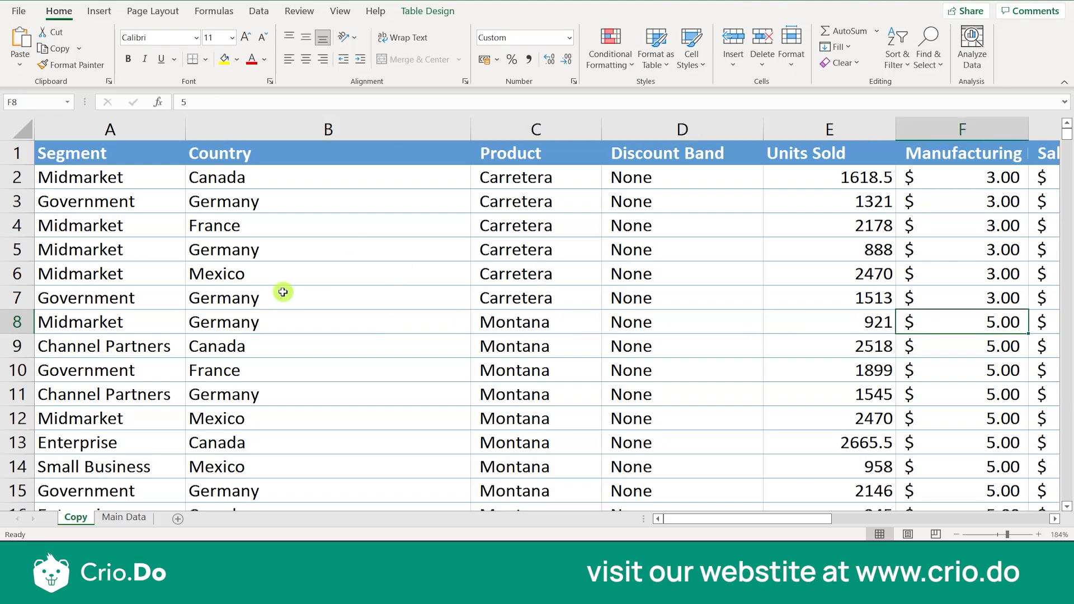
pyautogui.press('Right')
pyautogui.press('Right')
pyautogui.press('Right')
pyautogui.press('Right')
pyautogui.press('Right')
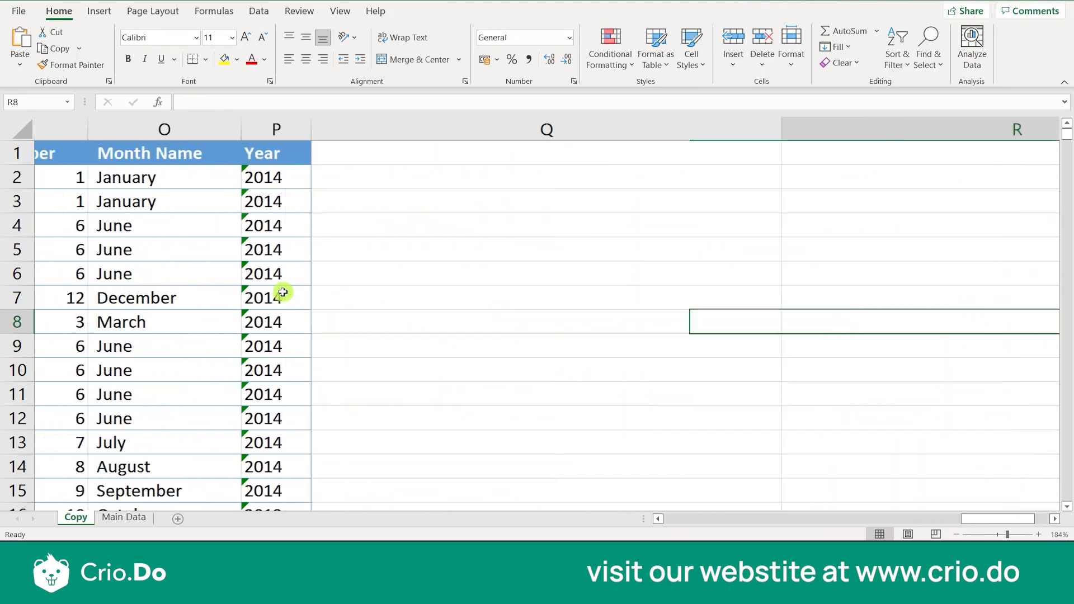
pyautogui.press('Left')
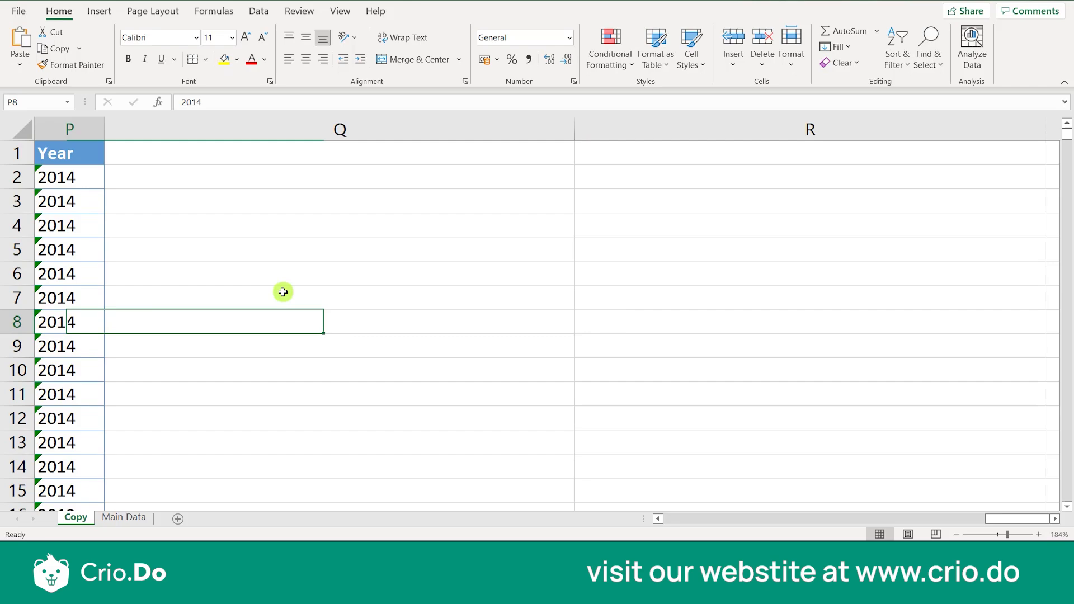
pyautogui.hotkey('ctrl', 'Left')
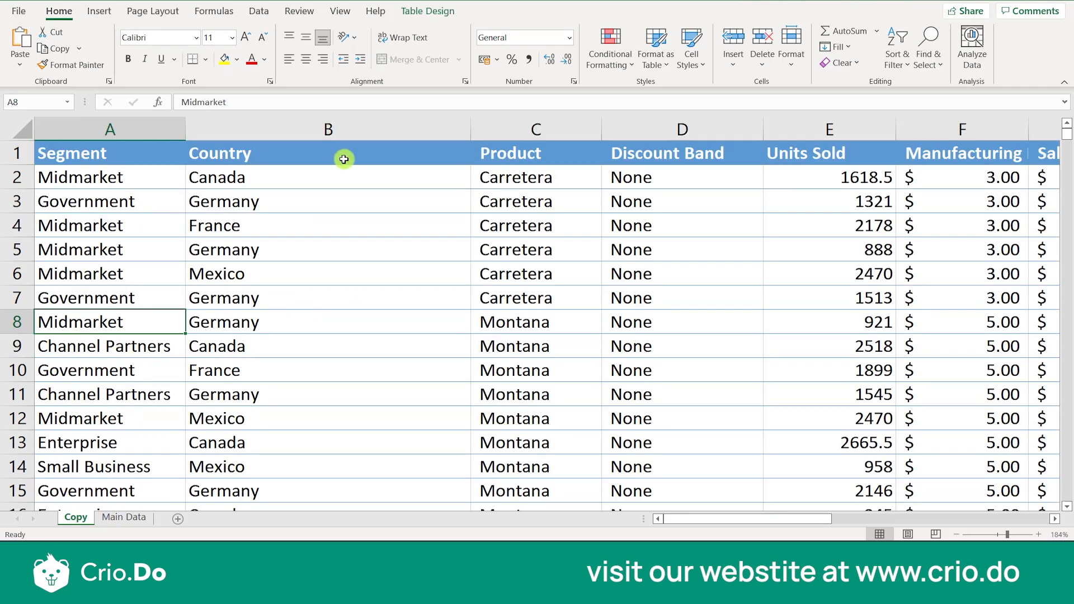
# Hide the Country and Product columns (B and C) on the Copy sheet
pyautogui.click(265, 270)
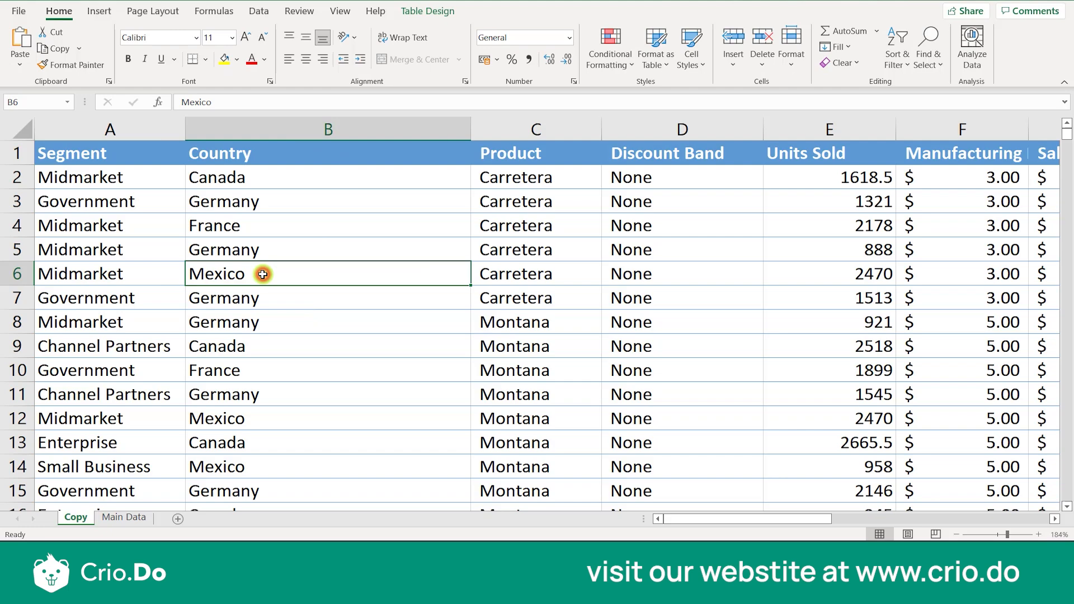
pyautogui.click(352, 128)
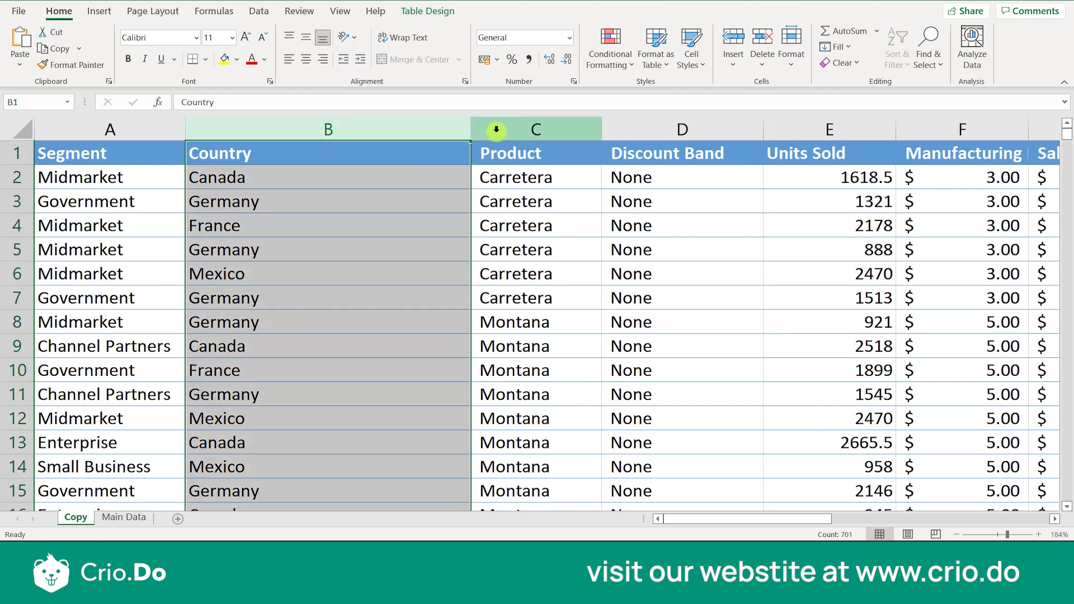
pyautogui.moveTo(440, 126); pyautogui.dragTo(531, 136)
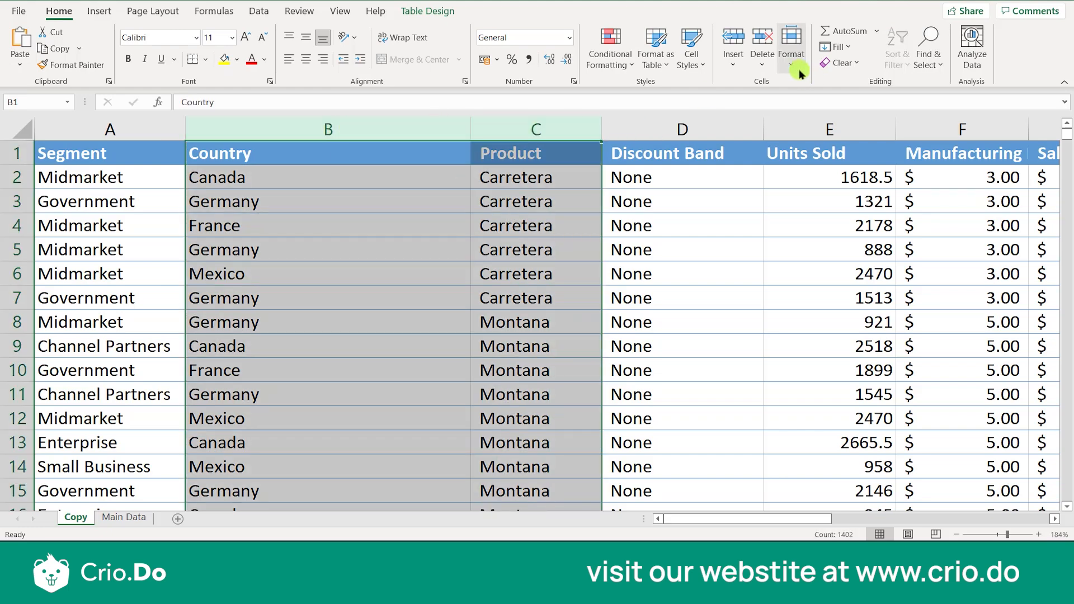
pyautogui.click(793, 62)
pyautogui.moveTo(839, 225)
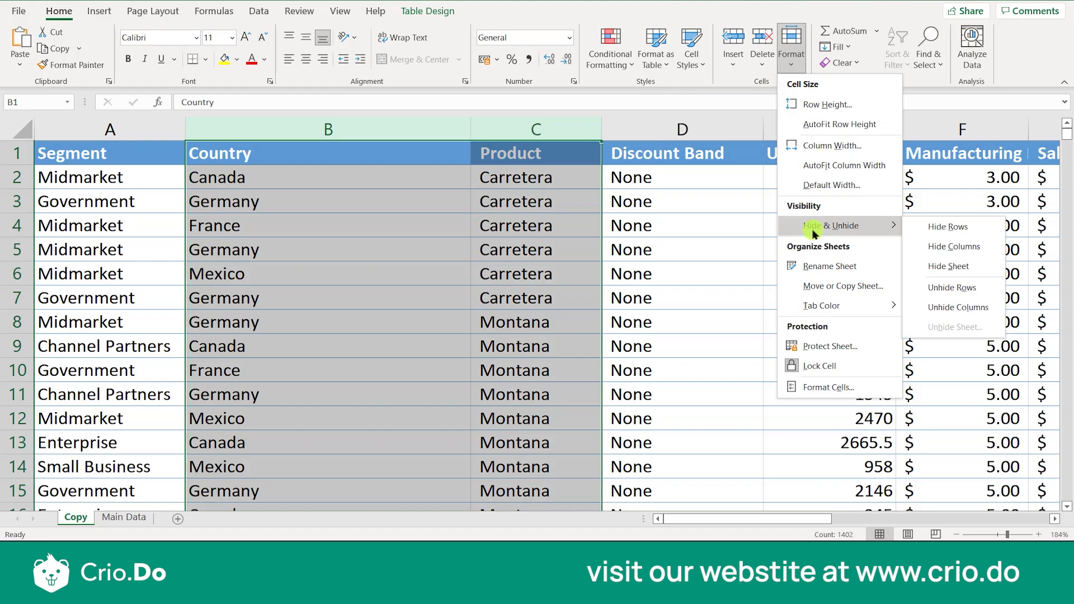
pyautogui.click(953, 246)
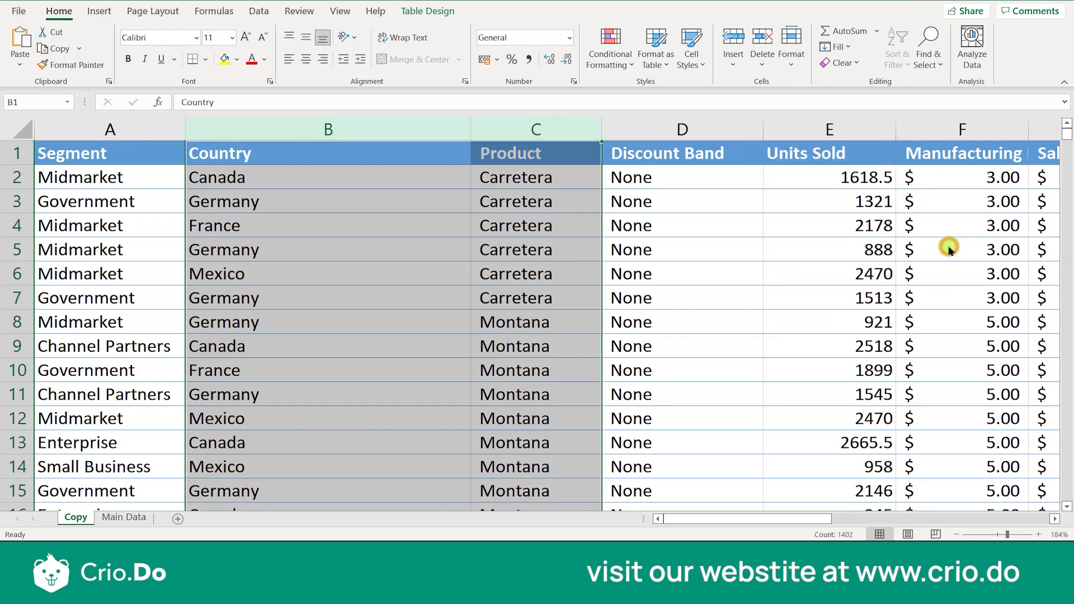
pyautogui.click(453, 272)
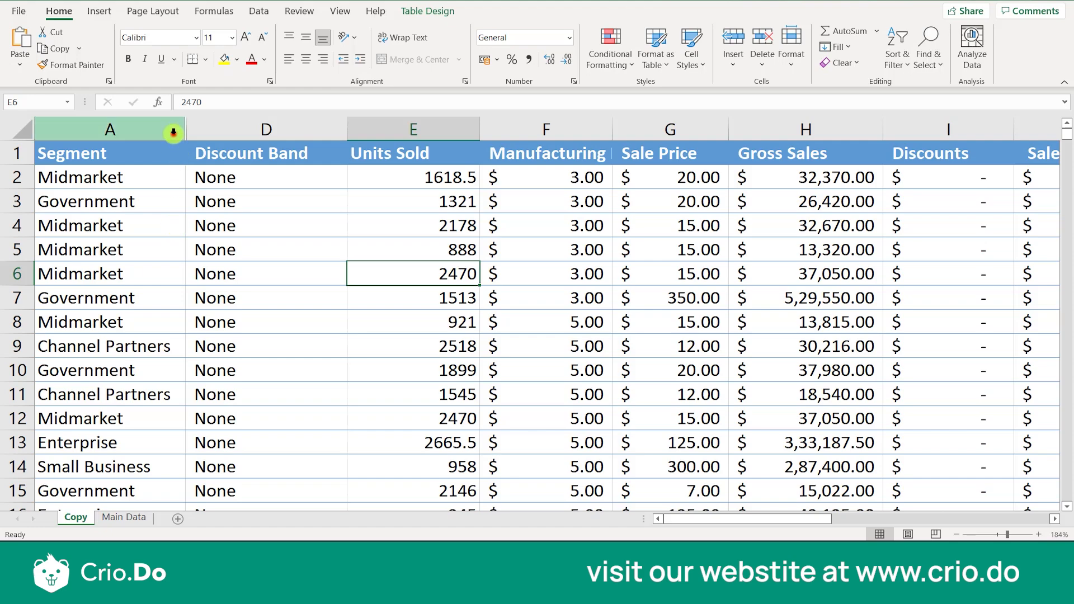
# Unhide the hidden columns between Segment (A) and Discount Band (D)
pyautogui.moveTo(173, 129); pyautogui.dragTo(241, 133)
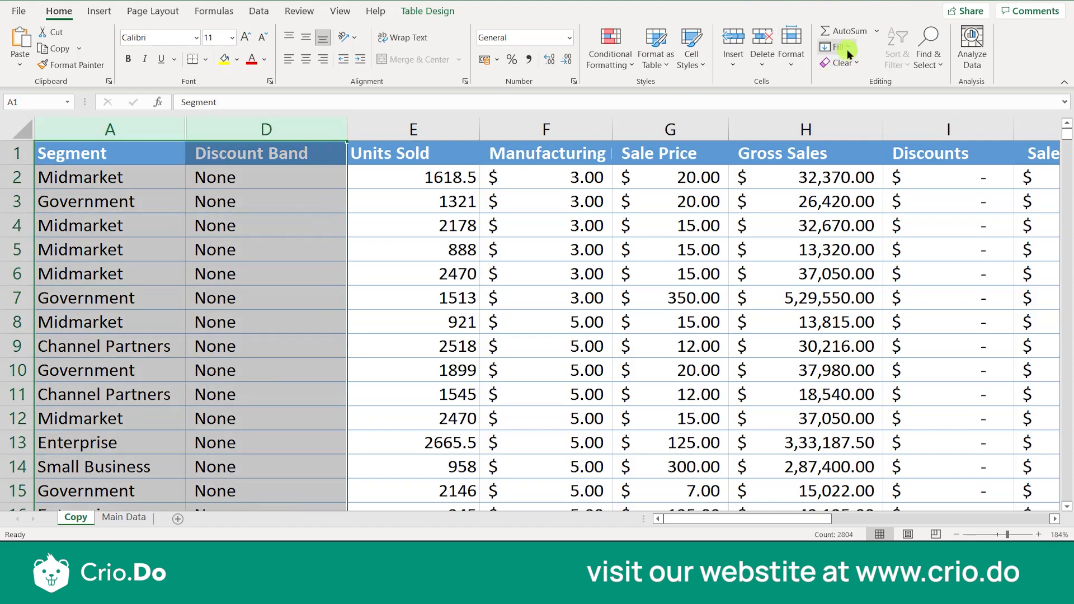
pyautogui.click(794, 57)
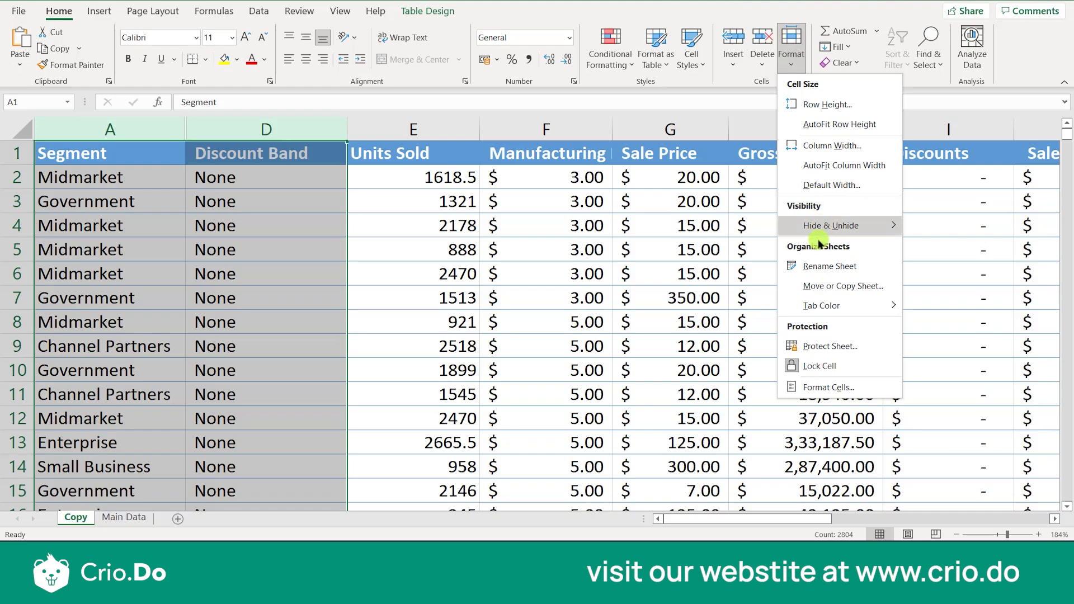
pyautogui.moveTo(833, 228)
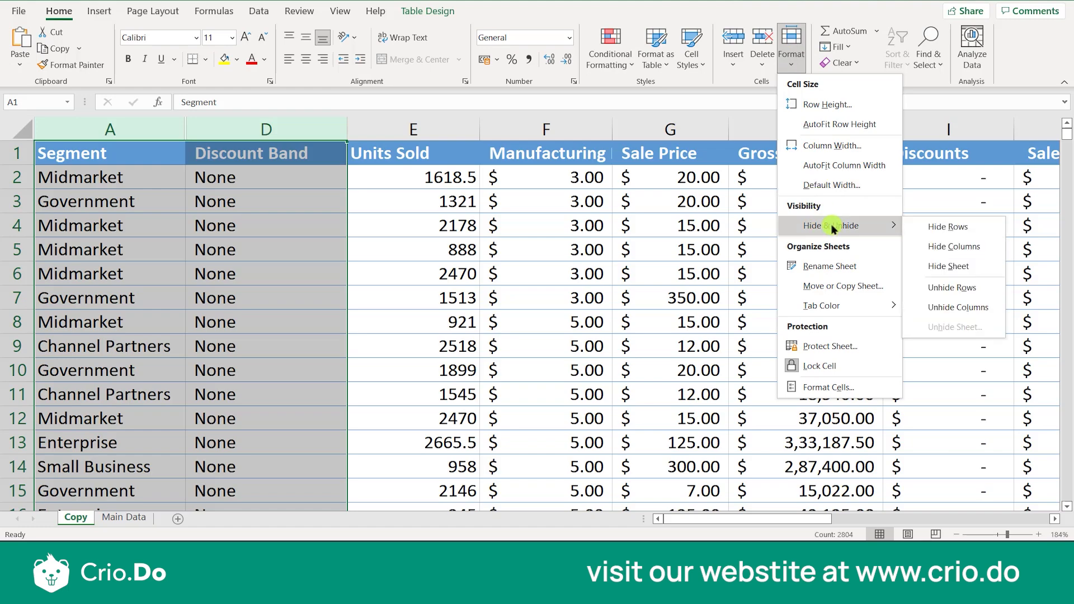
pyautogui.click(957, 307)
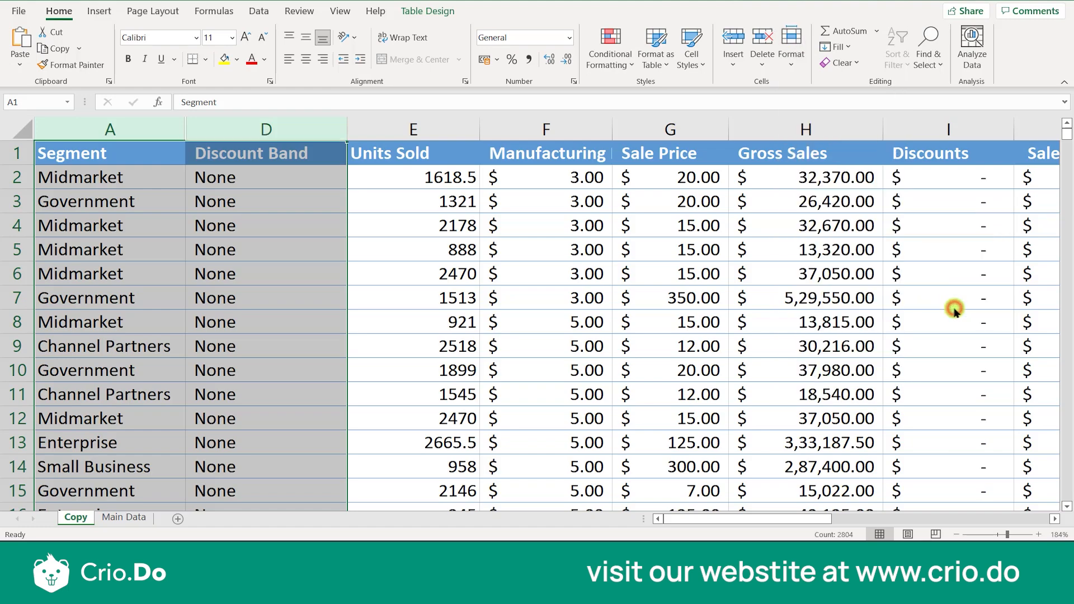
pyautogui.click(536, 274)
pyautogui.click(793, 60)
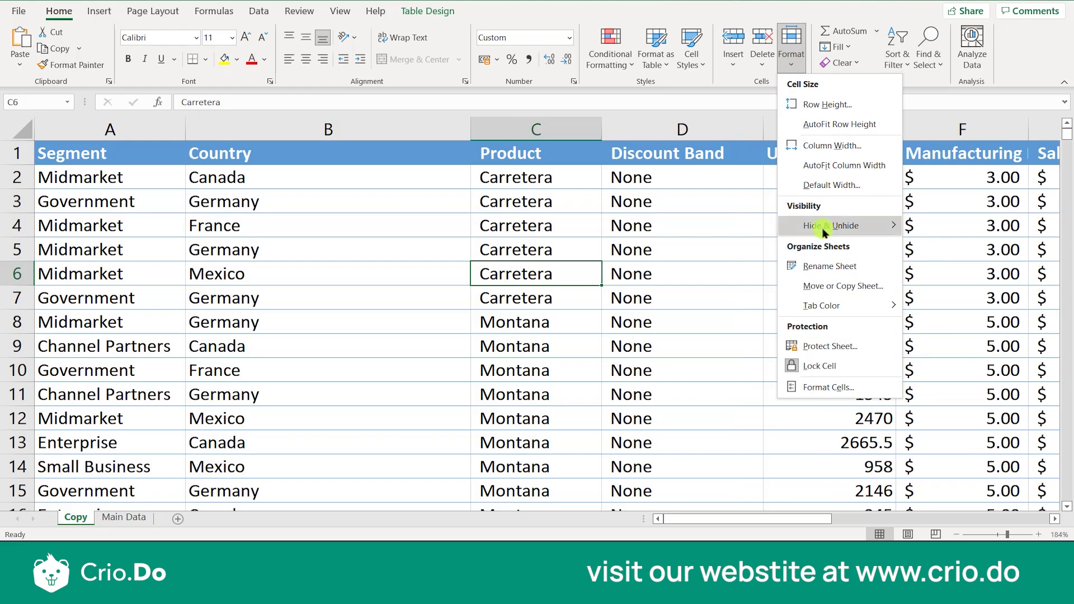
pyautogui.moveTo(823, 231)
pyautogui.moveTo(835, 210)
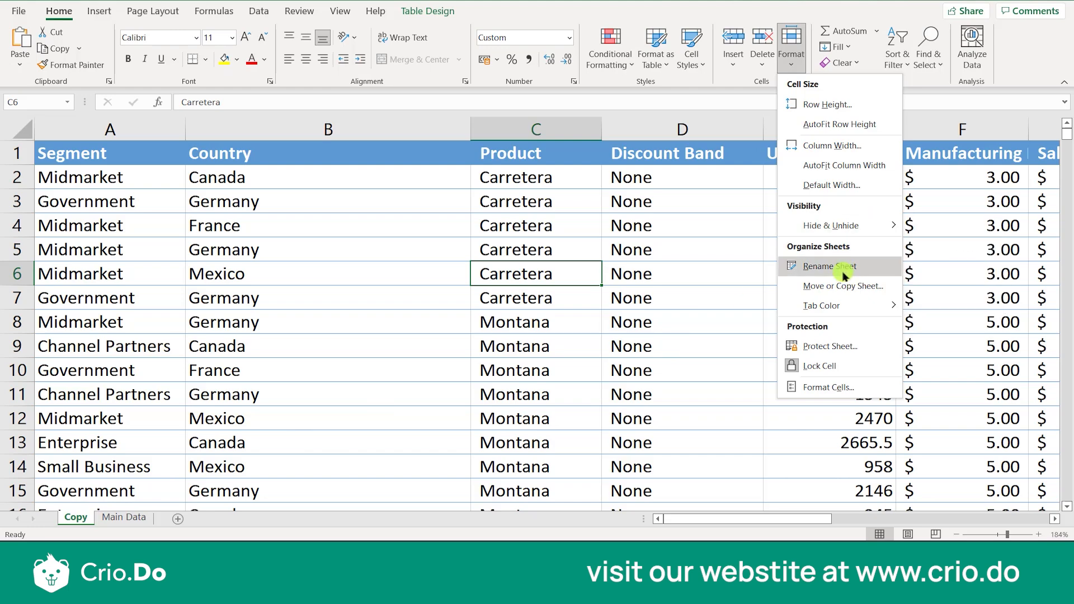
pyautogui.click(79, 516)
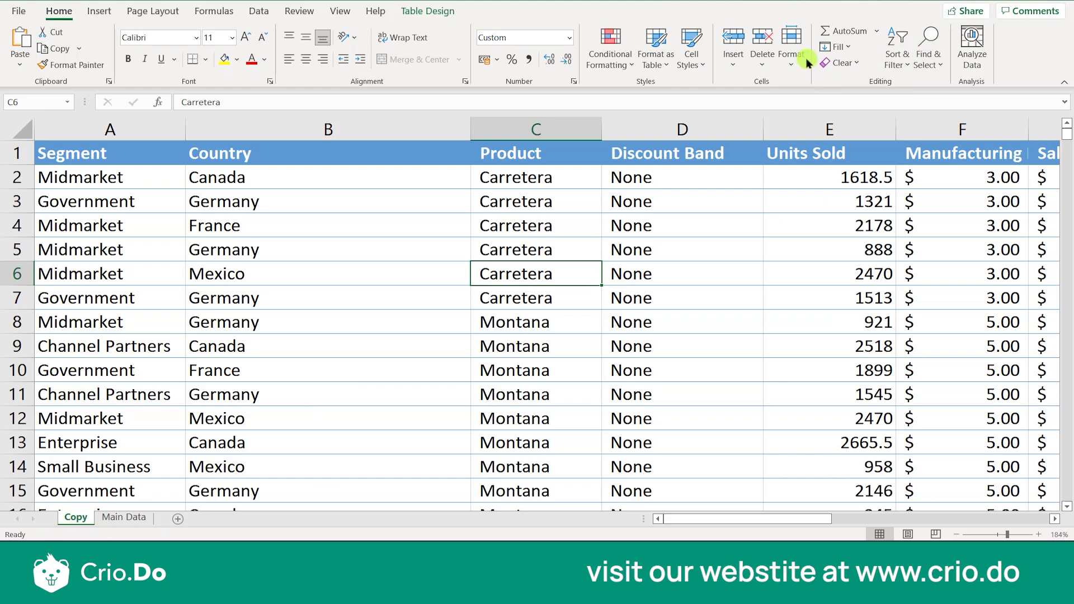
# Rename the Copy sheet as "Copy of Main Data"
pyautogui.click(792, 51)
pyautogui.click(831, 267)
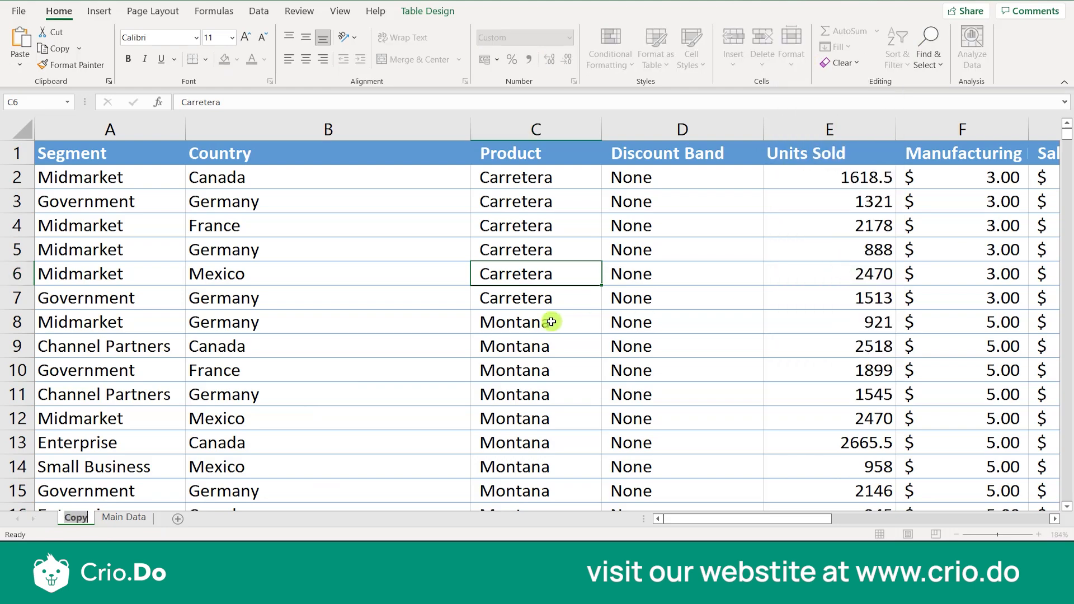
pyautogui.write('Copy')
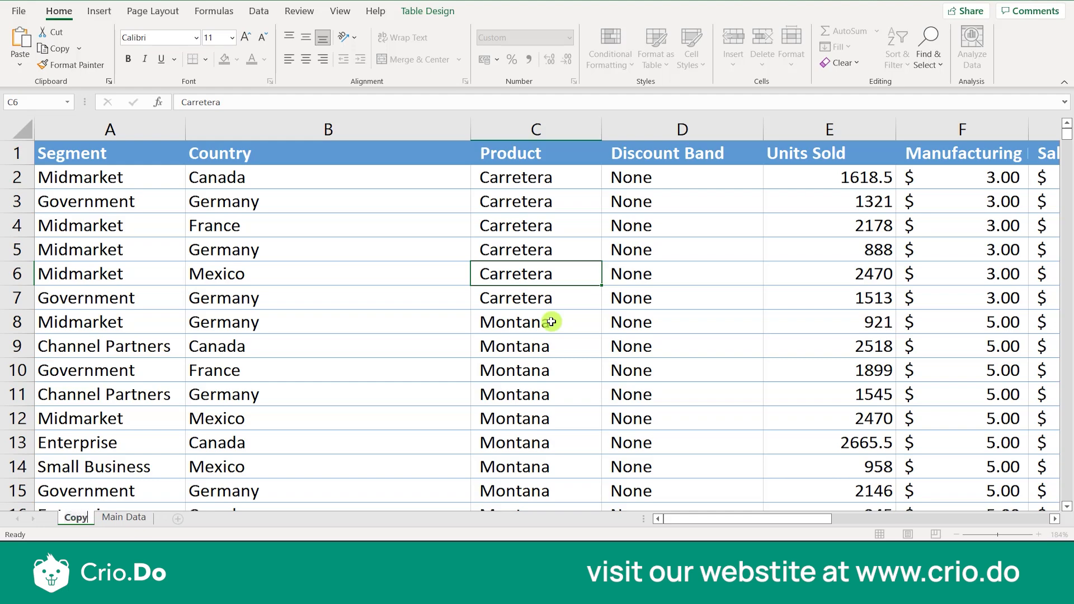
pyautogui.press('Return')
pyautogui.write('of Main')
pyautogui.write('Data')
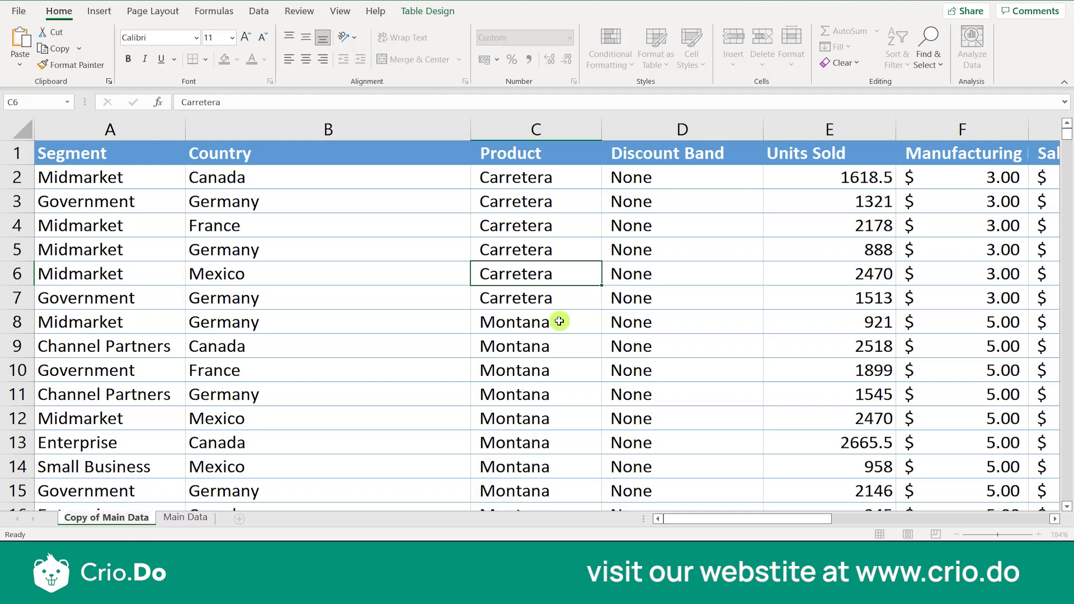
pyautogui.press('Return')
pyautogui.click(413, 348)
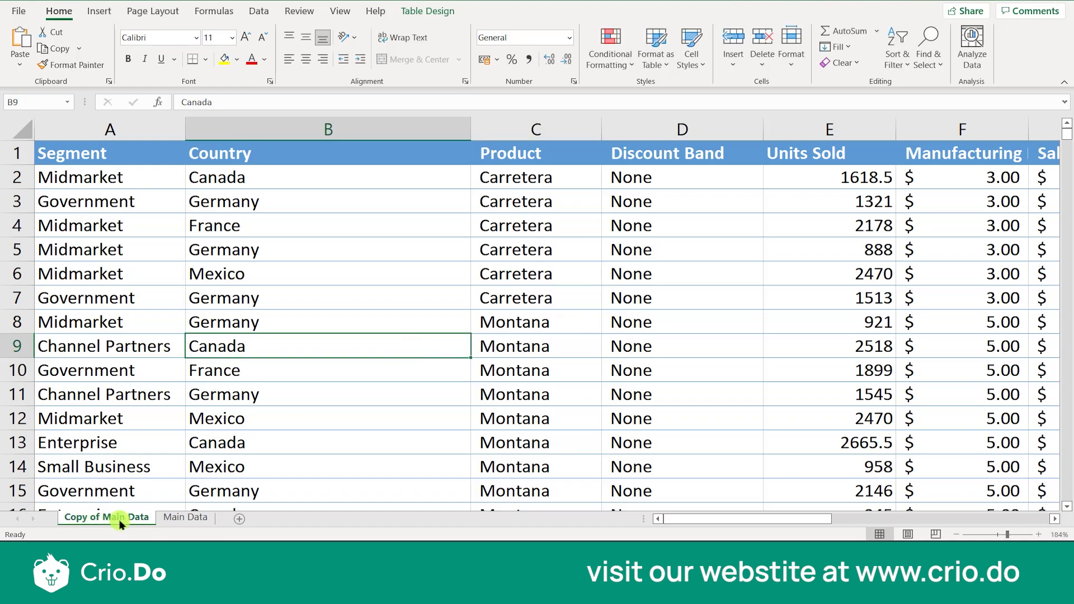
pyautogui.rightClick(120, 520)
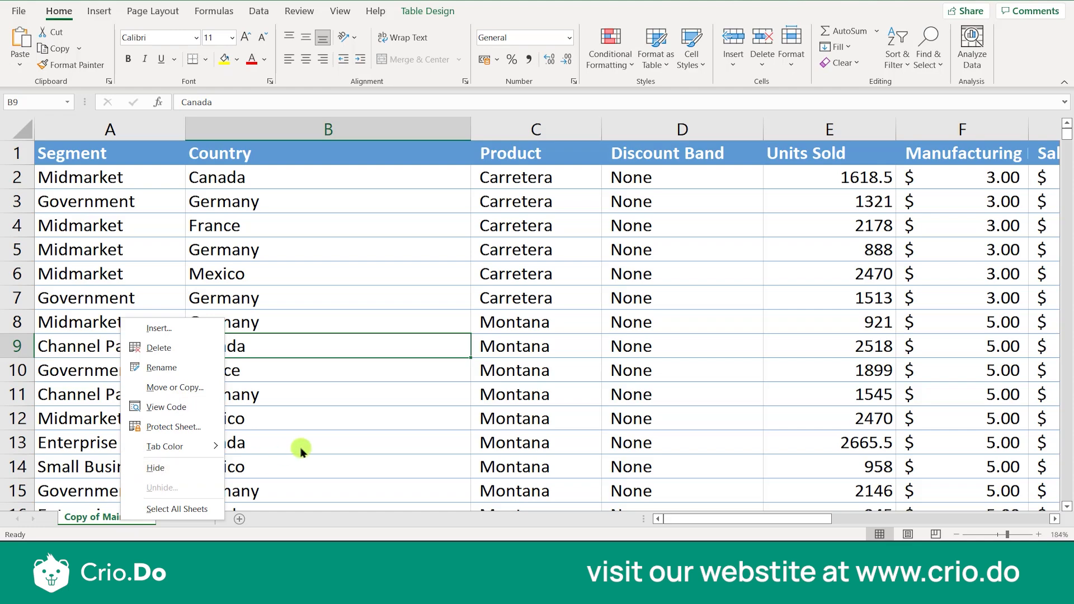
pyautogui.press('Escape')
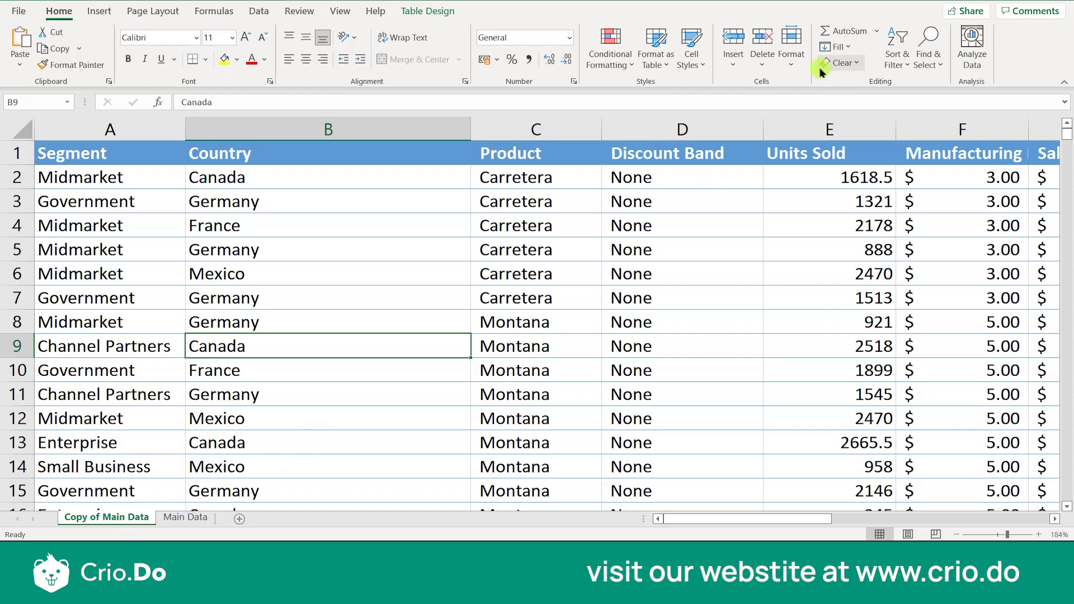
pyautogui.click(791, 53)
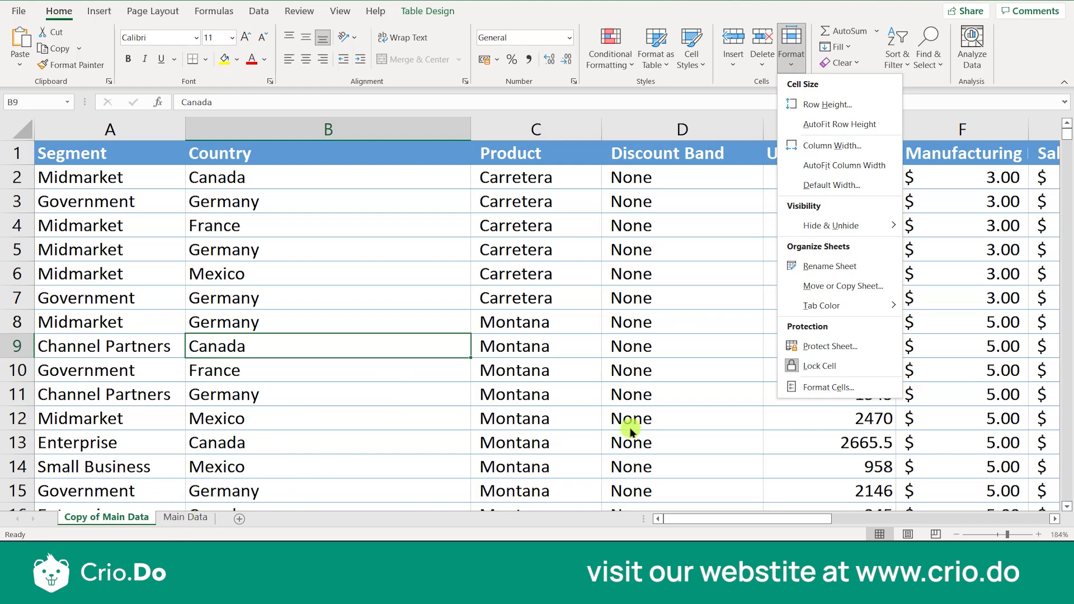
pyautogui.moveTo(837, 307)
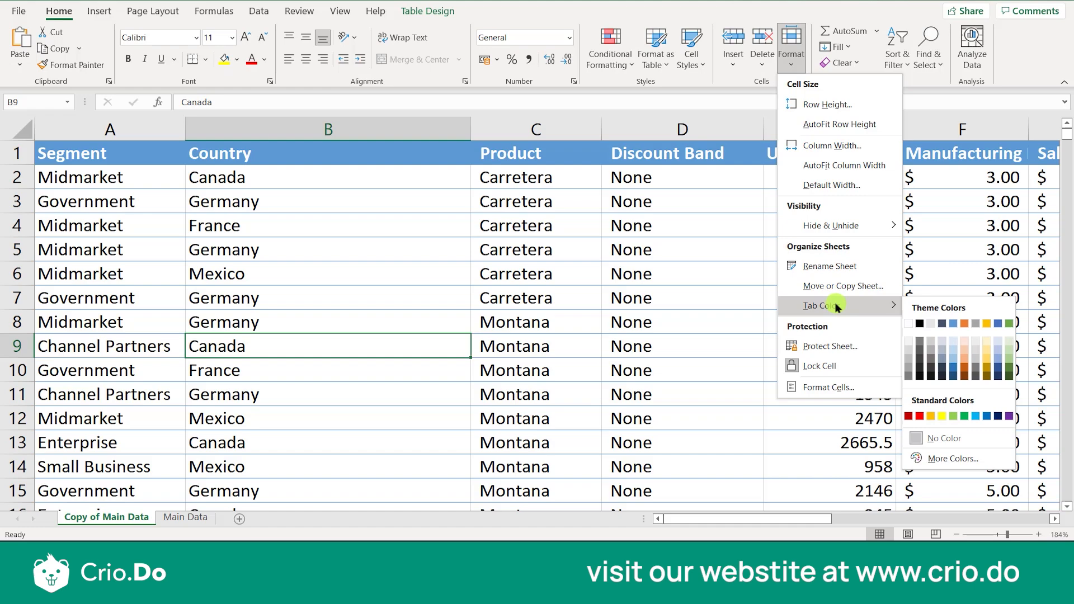
pyautogui.click(281, 414)
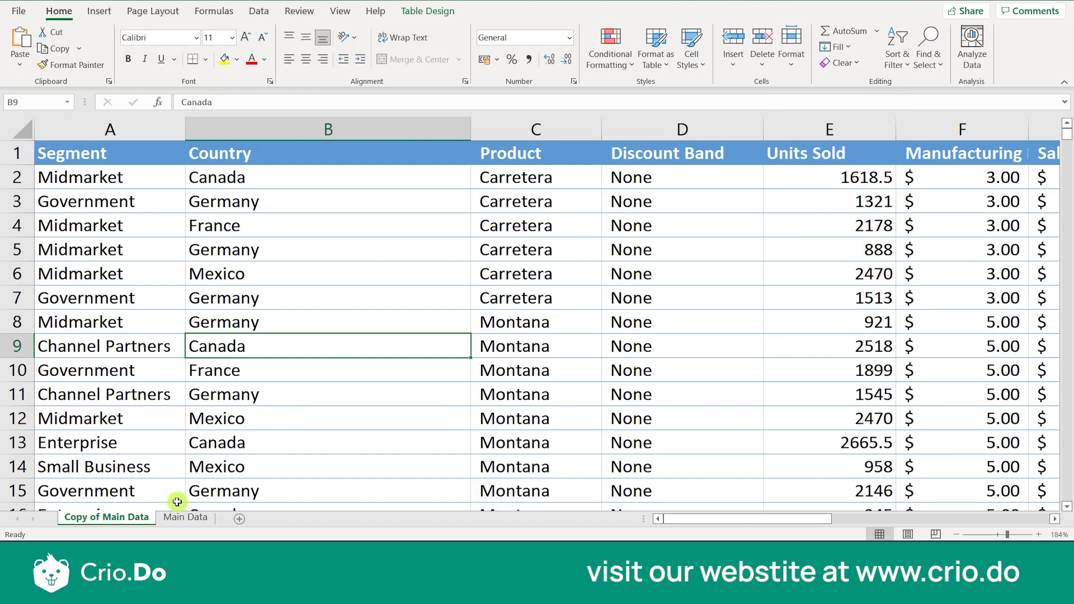
pyautogui.doubleClick(133, 516)
pyautogui.click(575, 253)
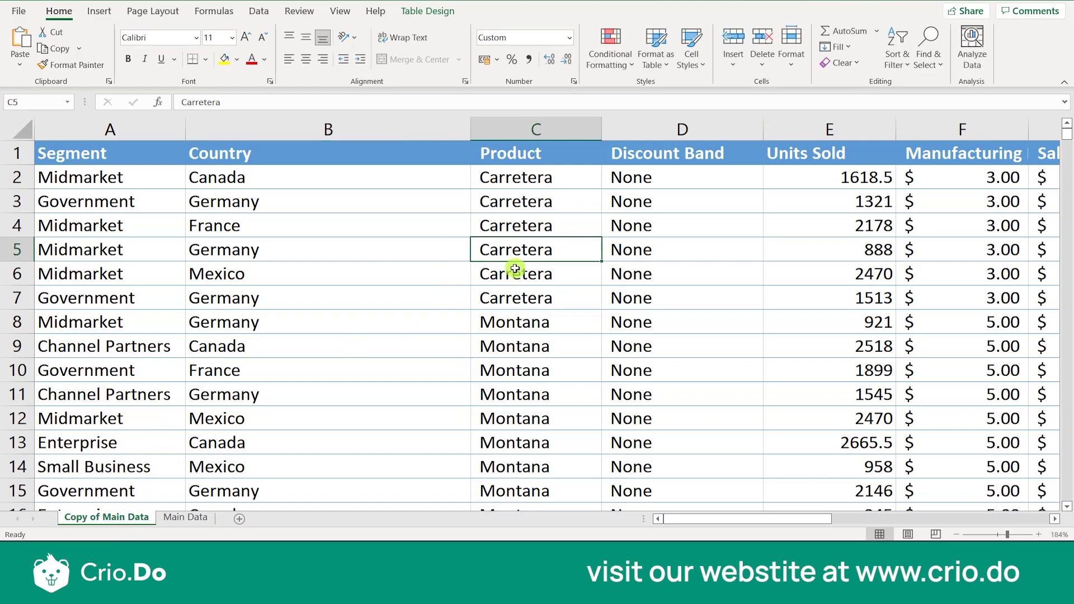
# Set the tab color of the Copy of Main Data sheet to the standard yellow
pyautogui.click(795, 63)
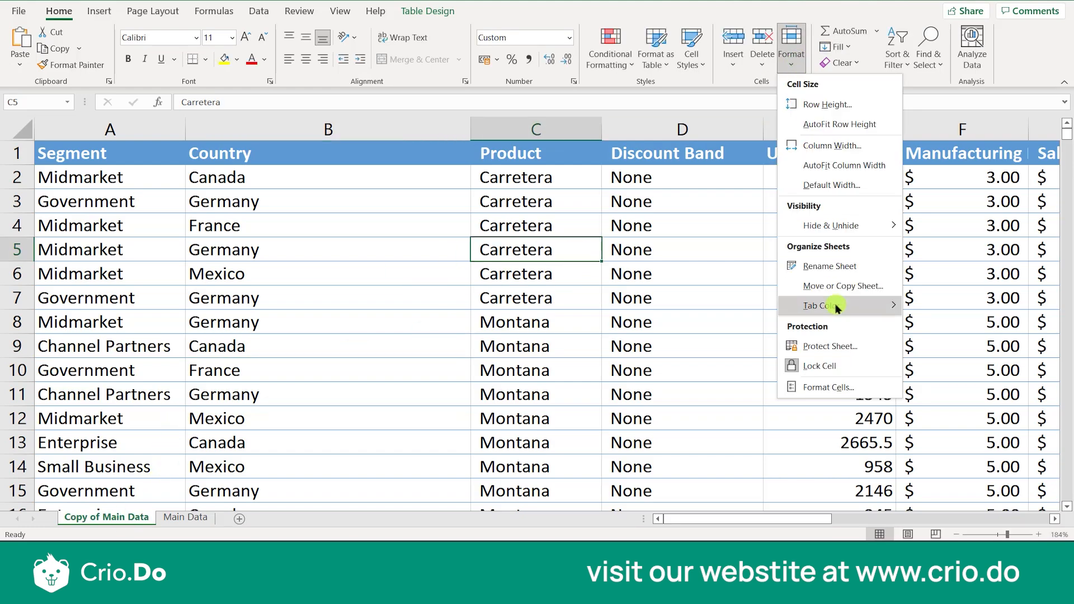
pyautogui.moveTo(831, 313)
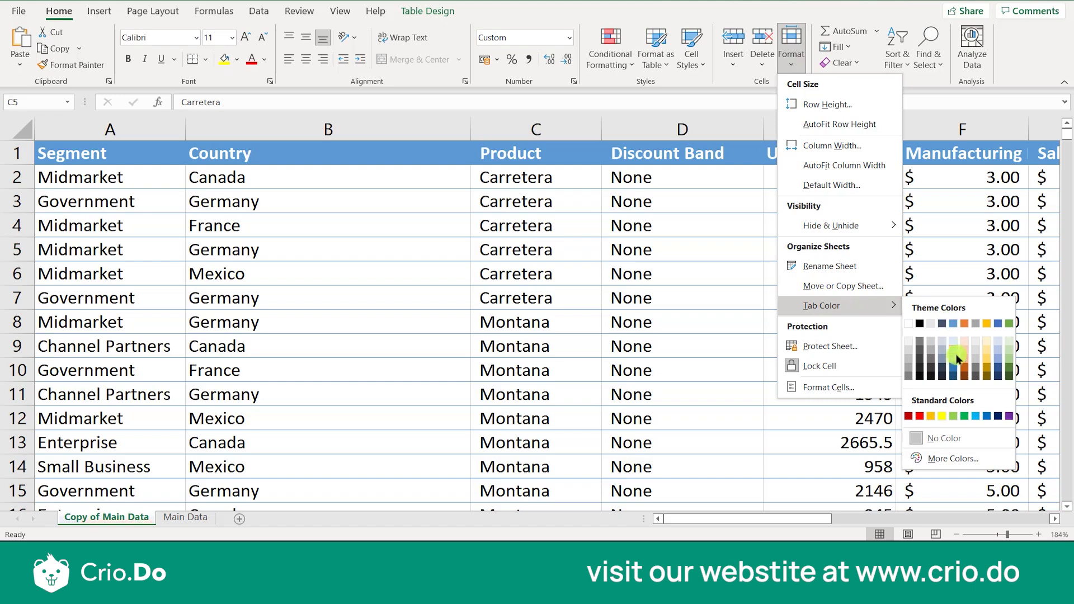
pyautogui.click(944, 419)
pyautogui.click(213, 483)
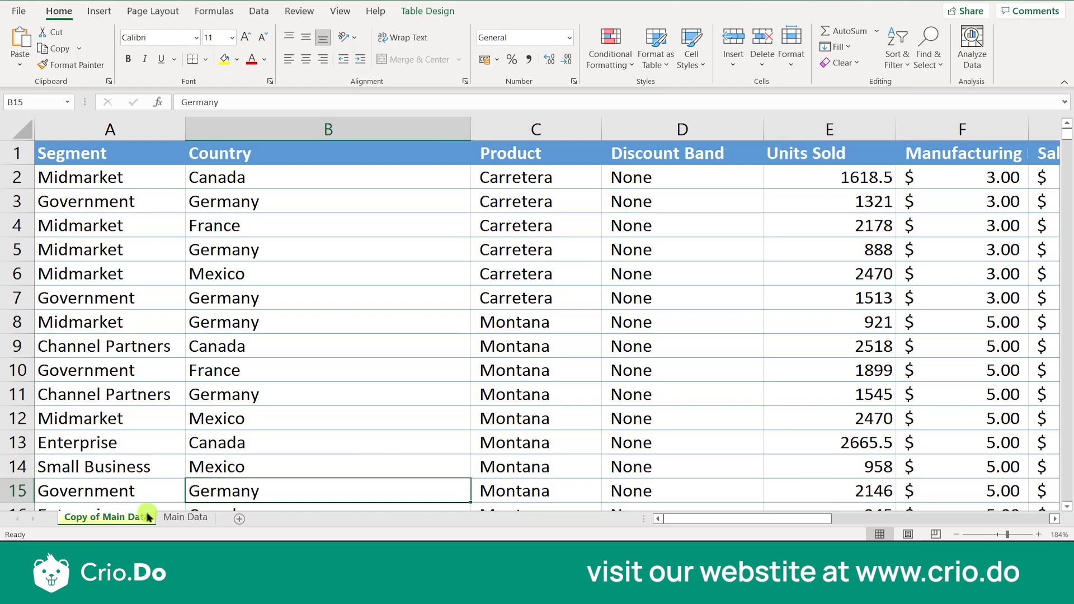
# Set the tab color of the Main Data sheet to the theme green
pyautogui.keyDown('ctrl'); pyautogui.click(181, 519); pyautogui.keyUp('ctrl')
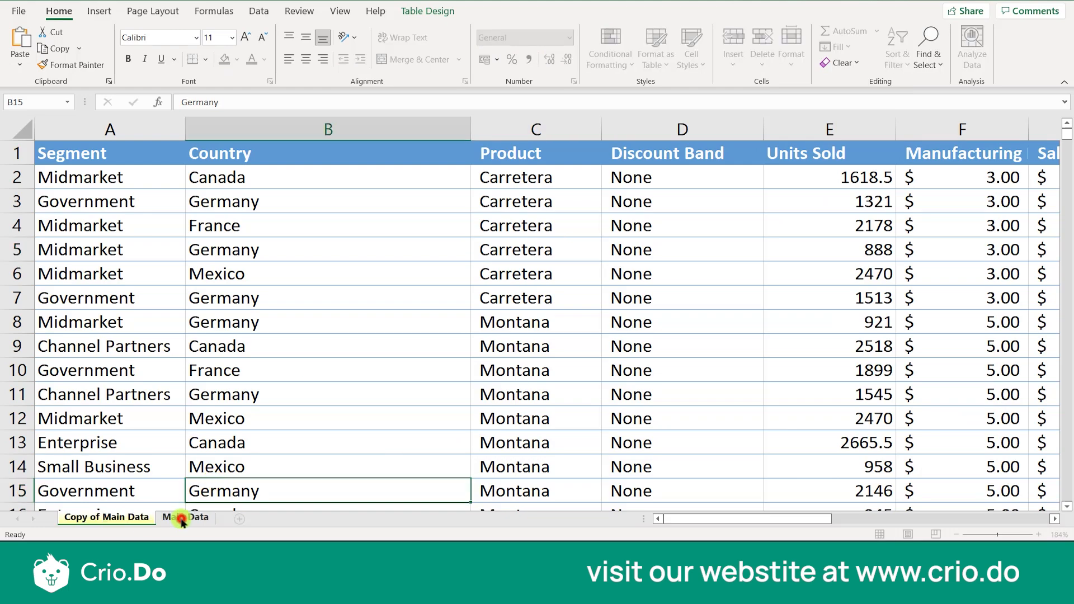
pyautogui.click(182, 520)
pyautogui.click(371, 308)
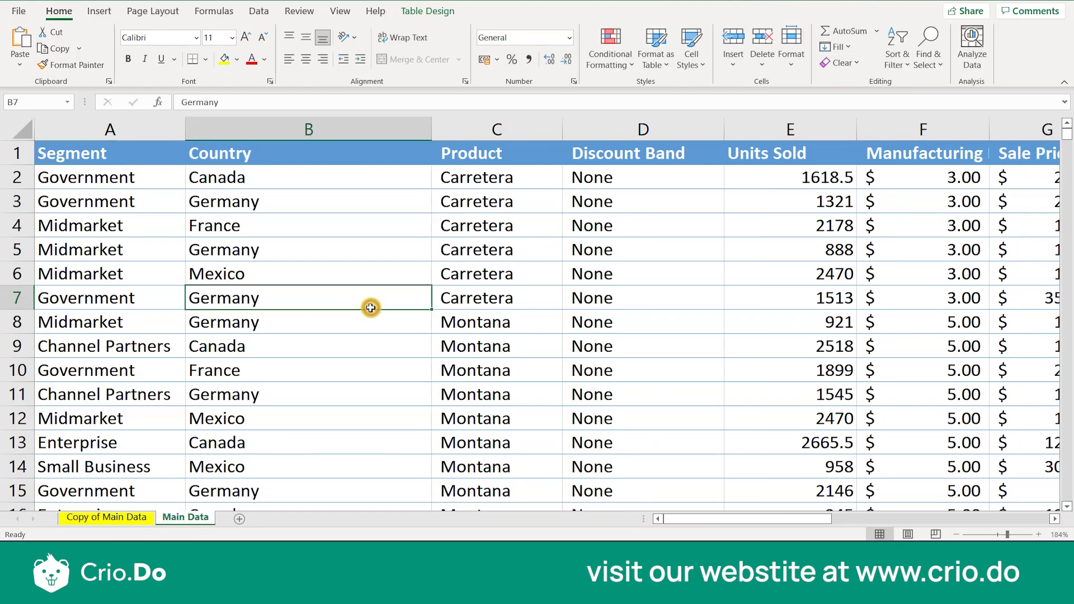
pyautogui.click(793, 67)
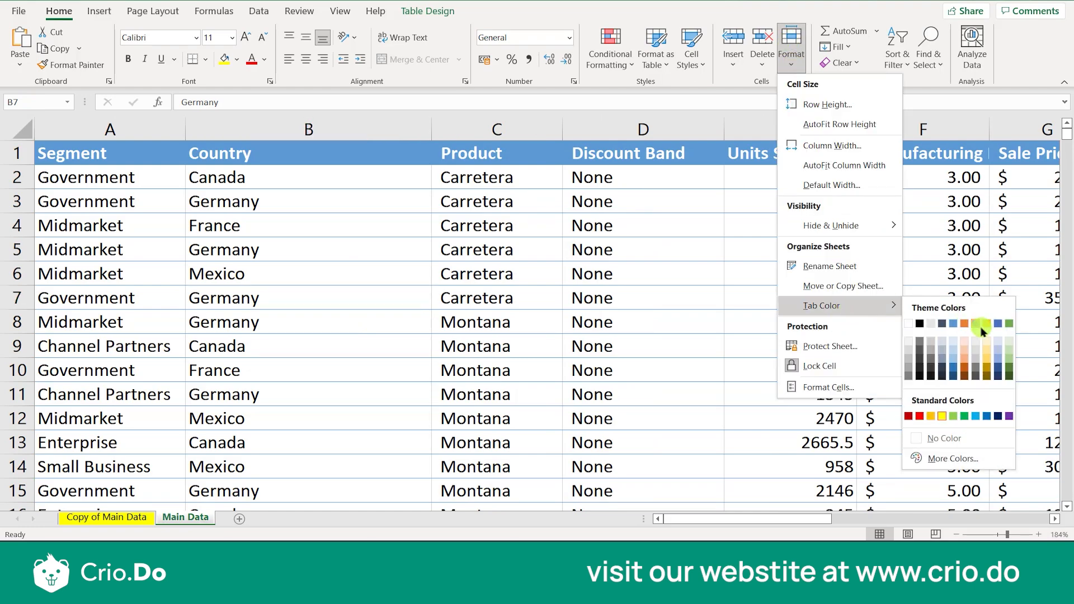
pyautogui.click(1009, 324)
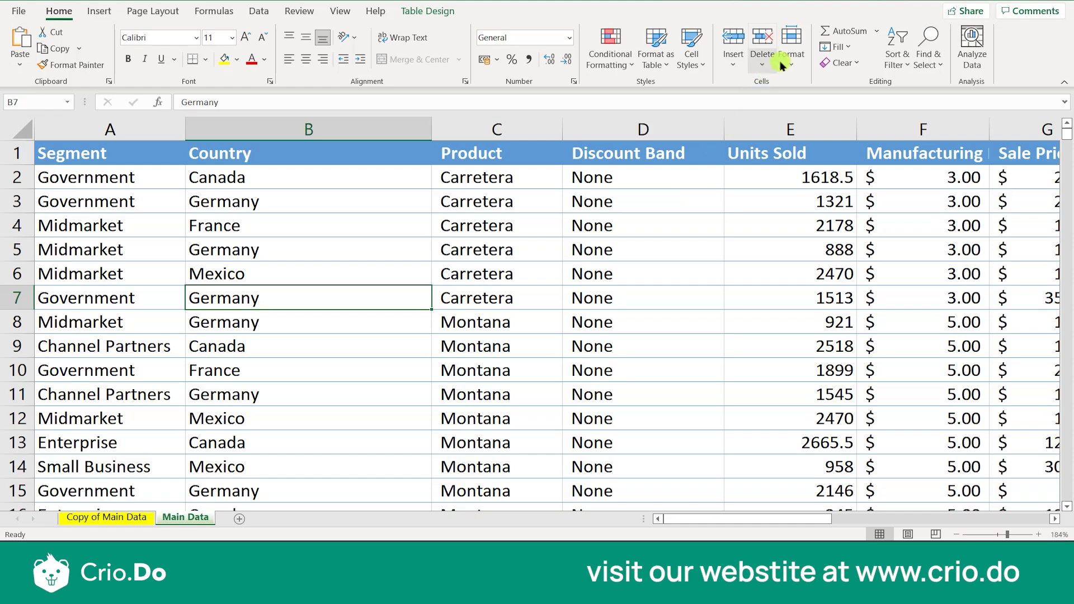
pyautogui.click(797, 69)
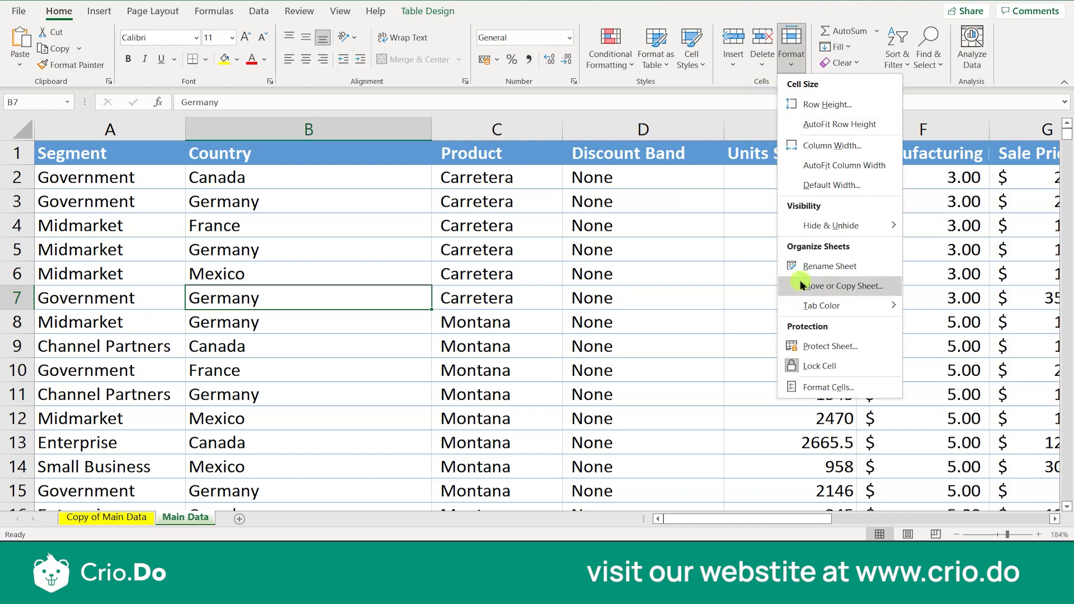
pyautogui.moveTo(818, 311)
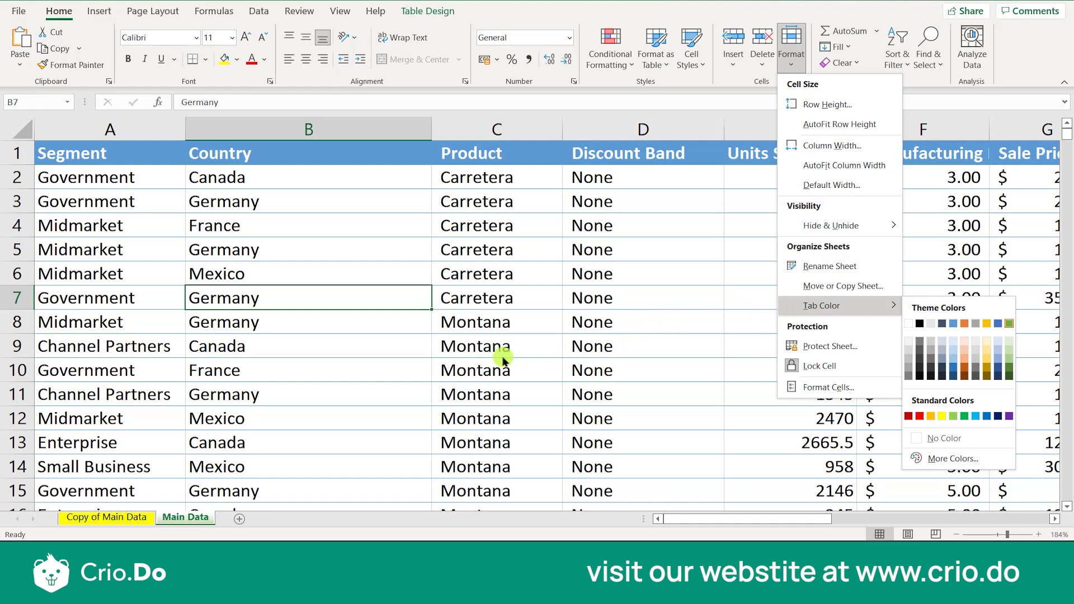
pyautogui.click(430, 356)
pyautogui.click(188, 490)
pyautogui.scroll(-2, 187, 441)
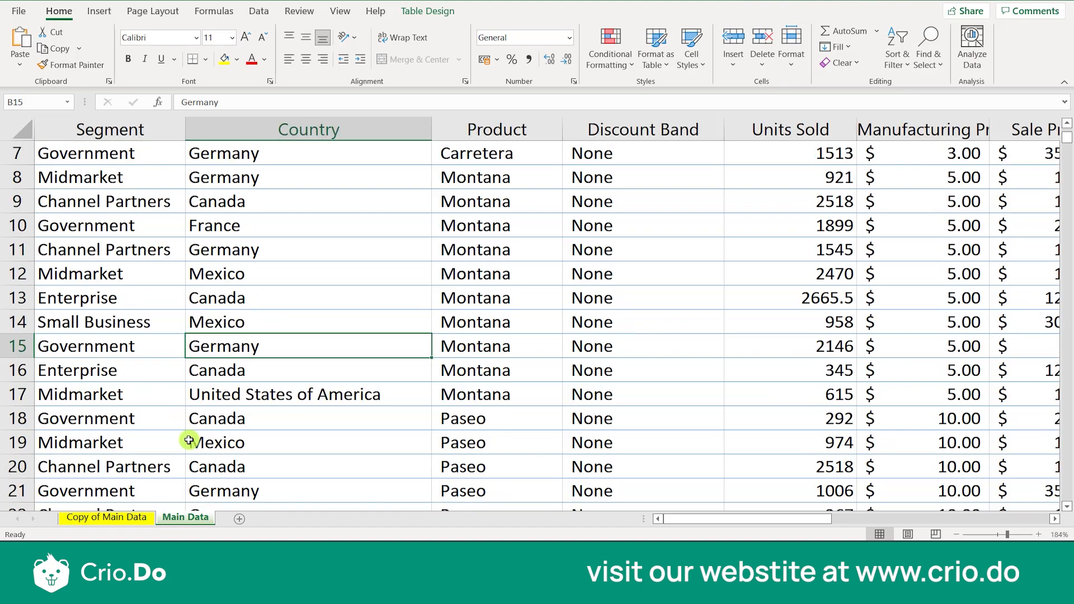
# Add a new blank sheet after Main Data and return to the Copy of Main Data sheet
pyautogui.click(241, 518)
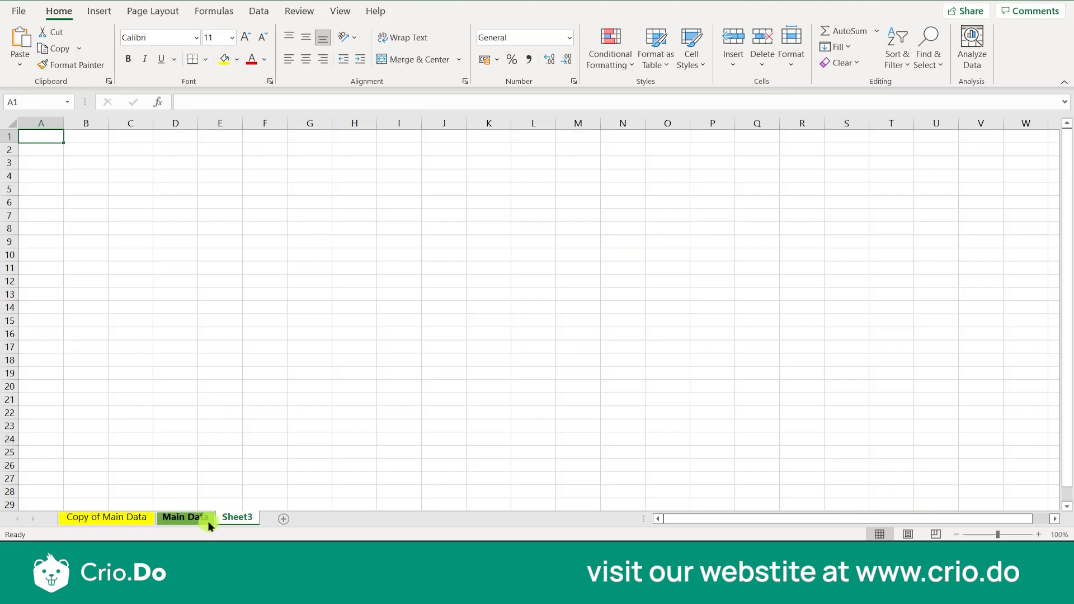
pyautogui.click(207, 524)
pyautogui.click(136, 519)
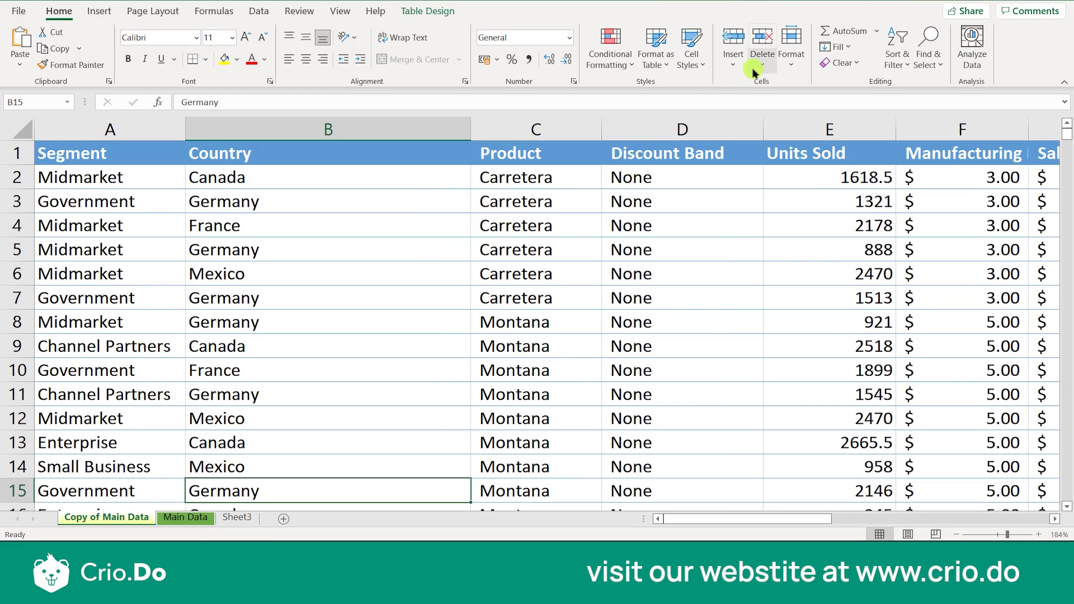
pyautogui.click(730, 66)
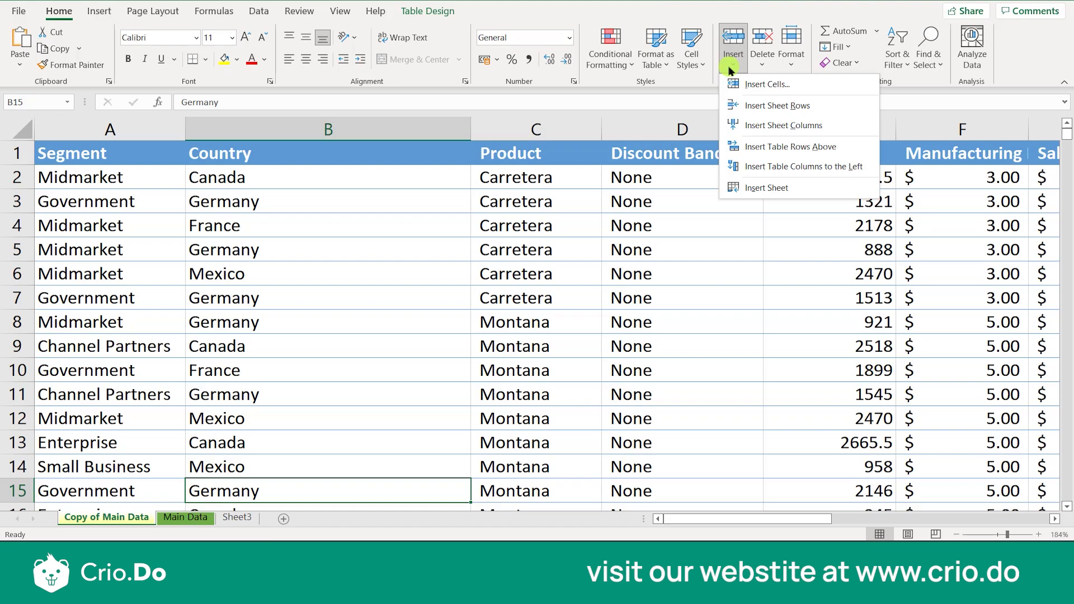
pyautogui.click(769, 66)
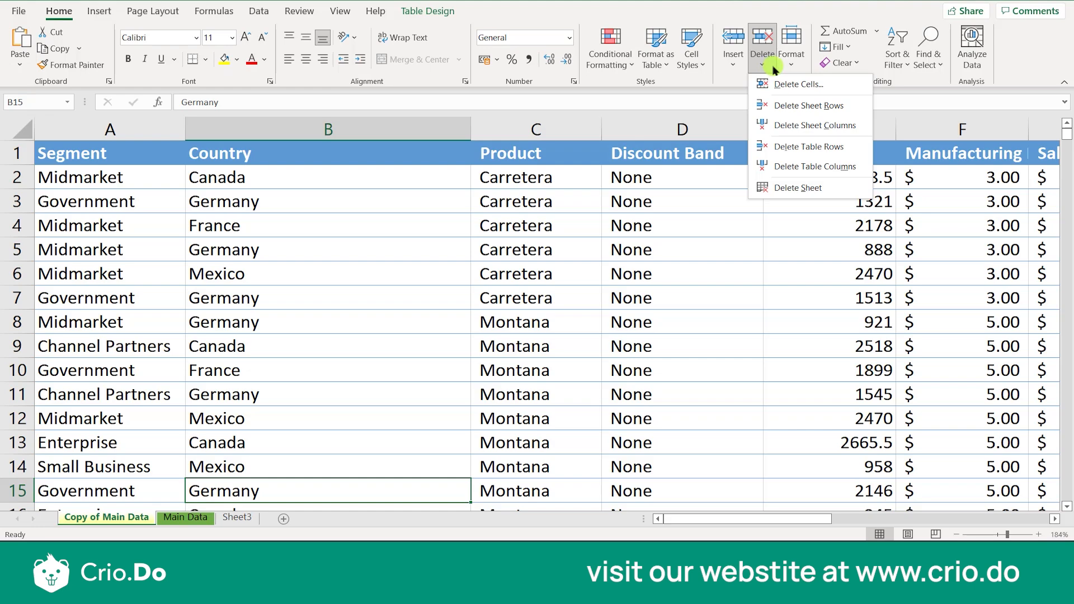
pyautogui.click(792, 59)
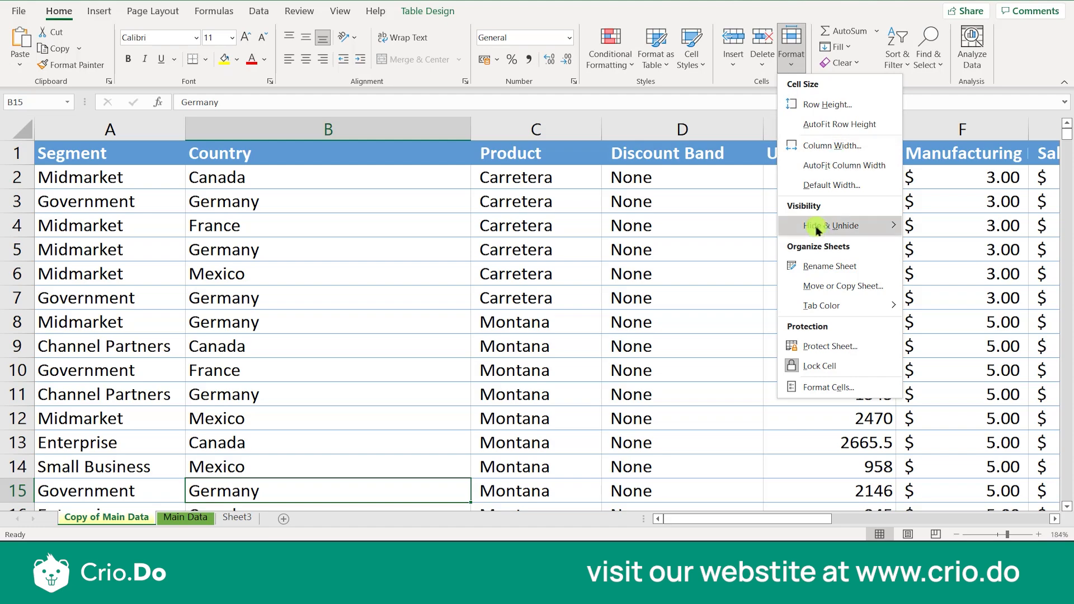
pyautogui.moveTo(849, 231)
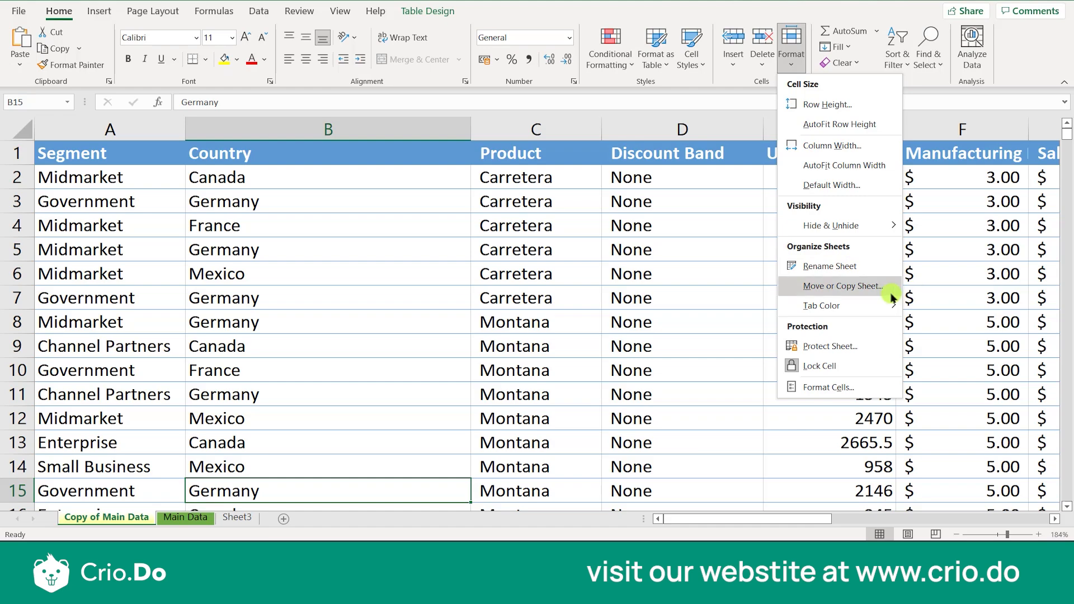
pyautogui.moveTo(866, 314)
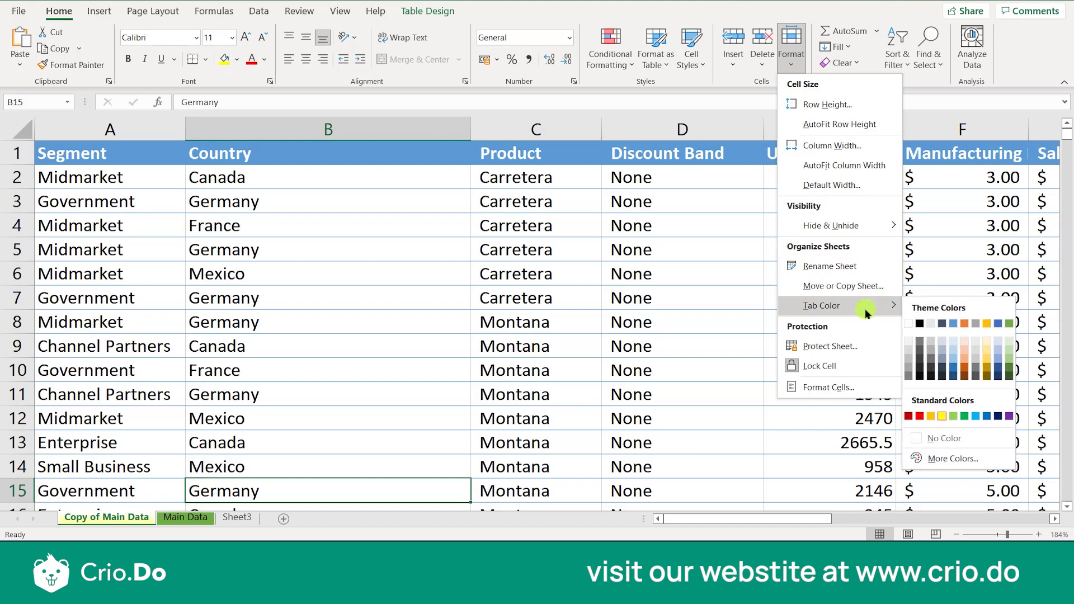